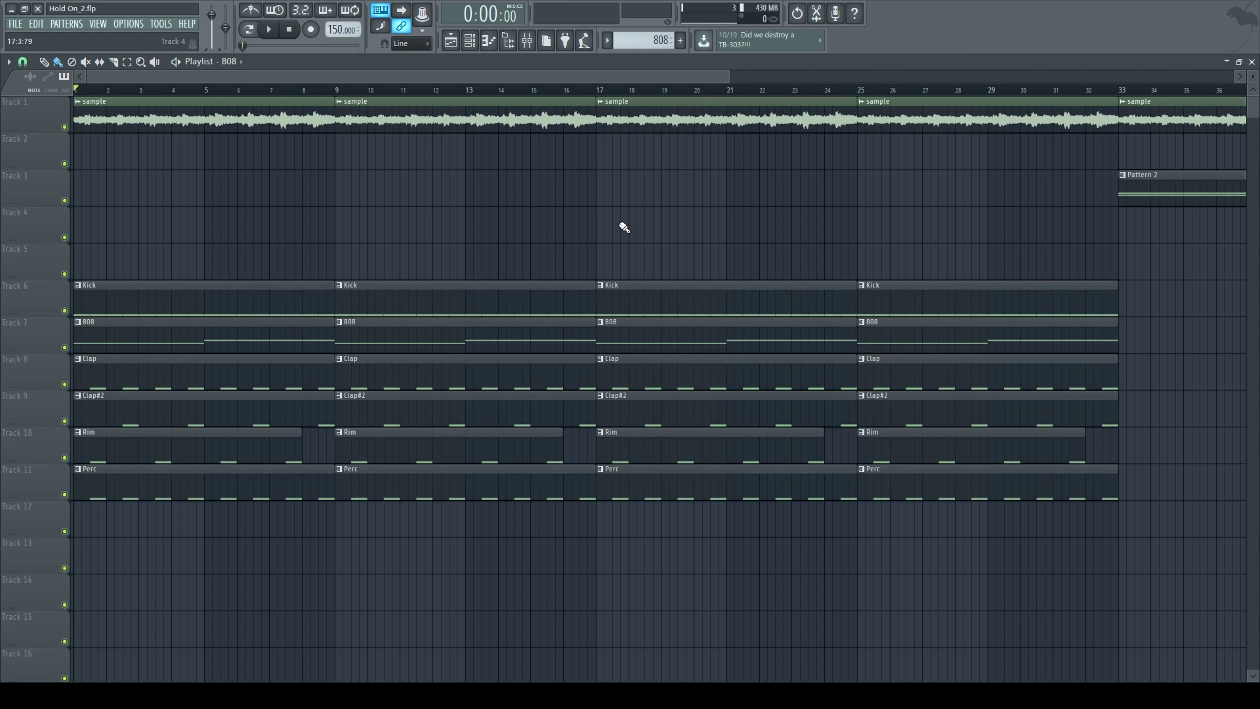
# Step: Play and stop the arrangement several times to listen to it
pyautogui.press('space')
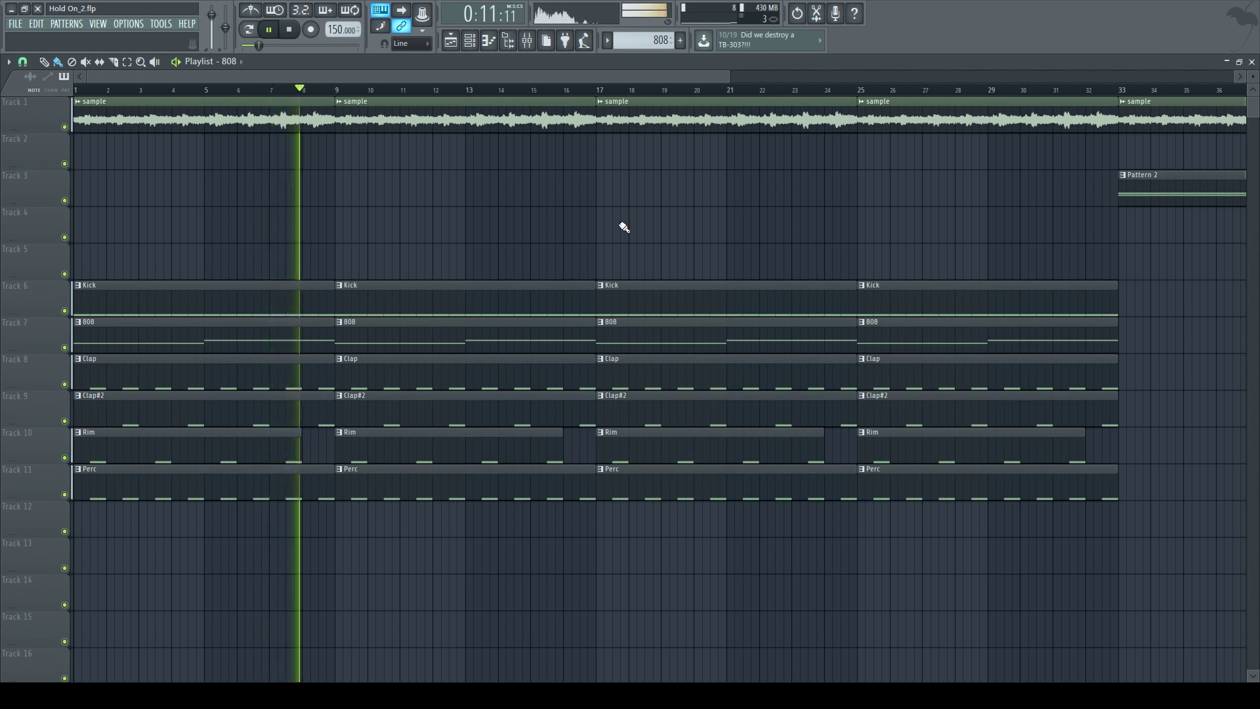
pyautogui.press('space')
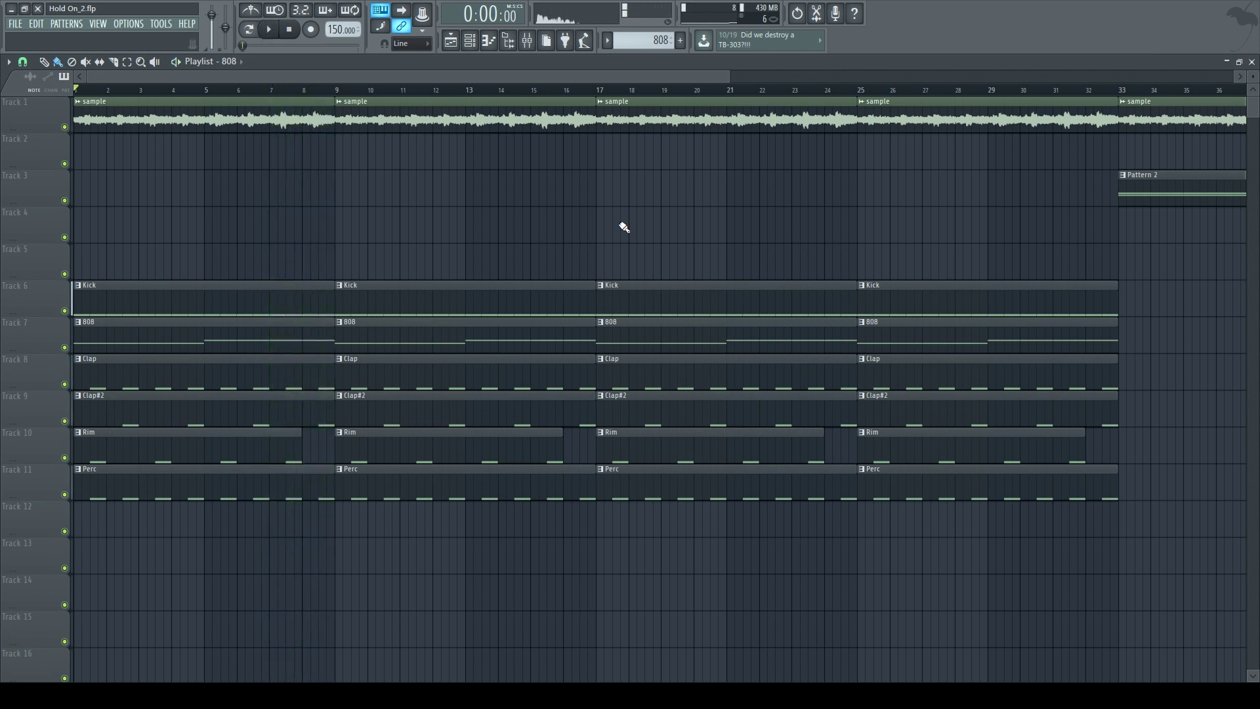
pyautogui.press('space')
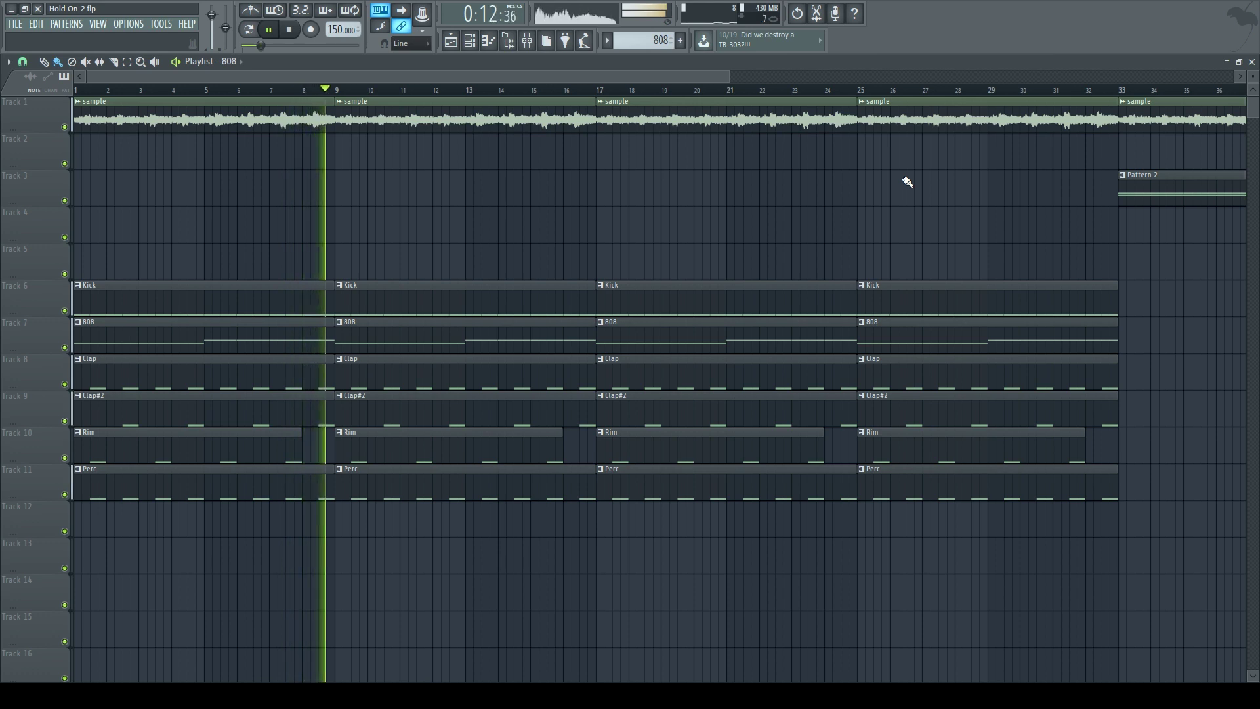
pyautogui.press('space')
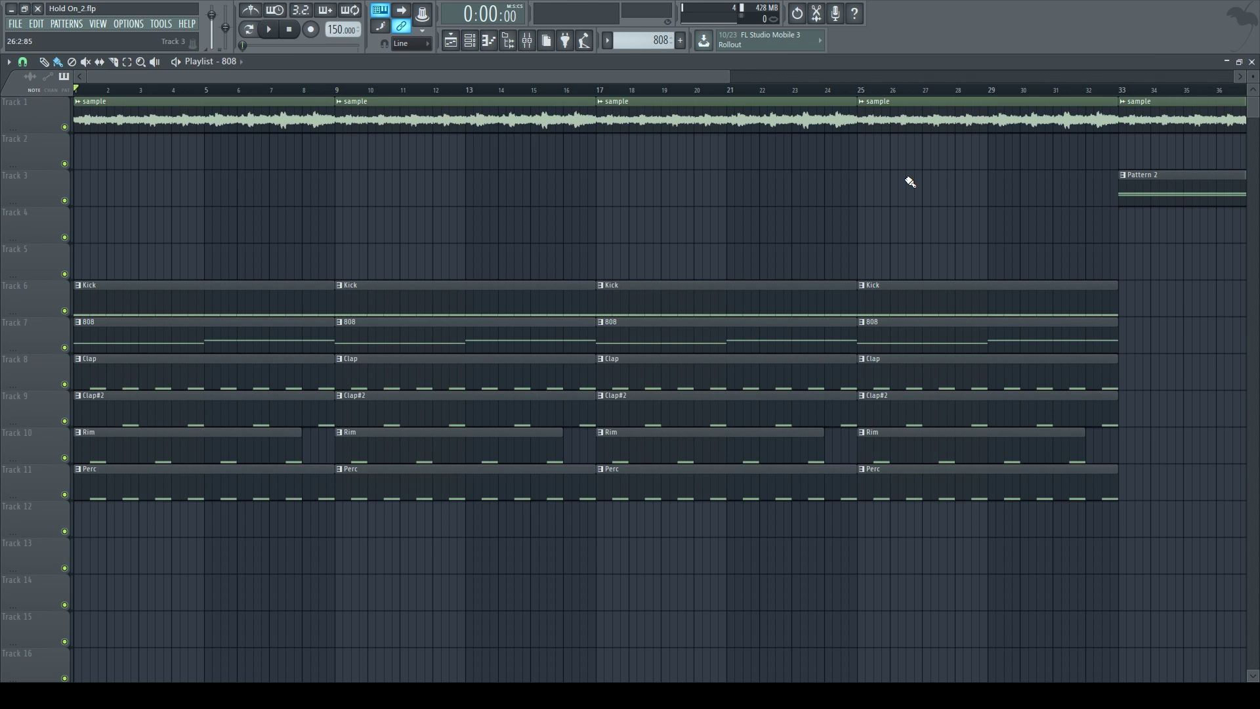
pyautogui.press('space')
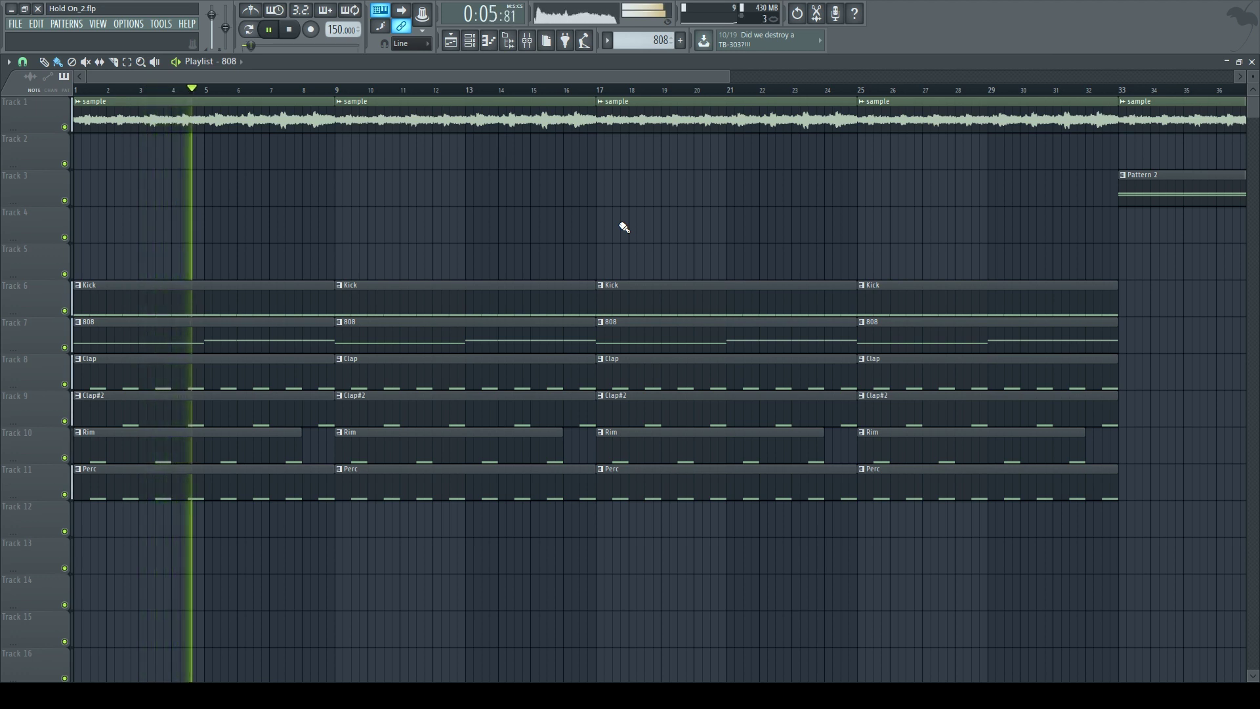
pyautogui.press('space')
pyautogui.press('space')
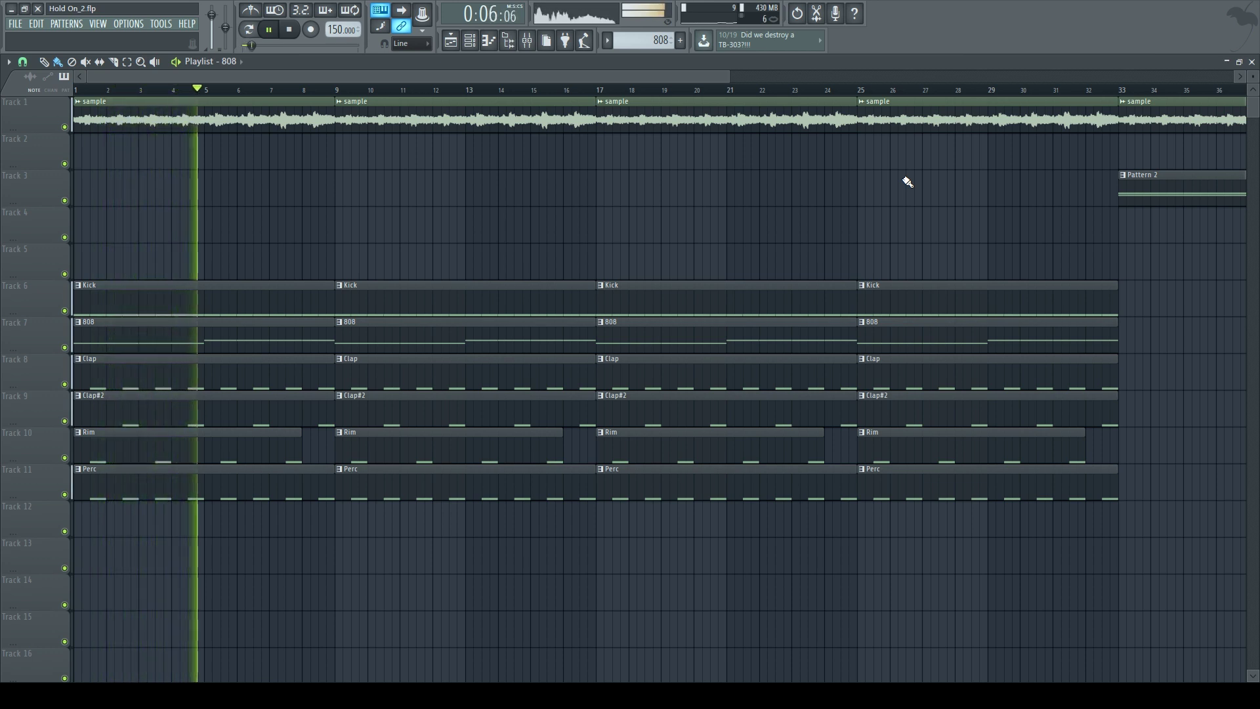
pyautogui.press('space')
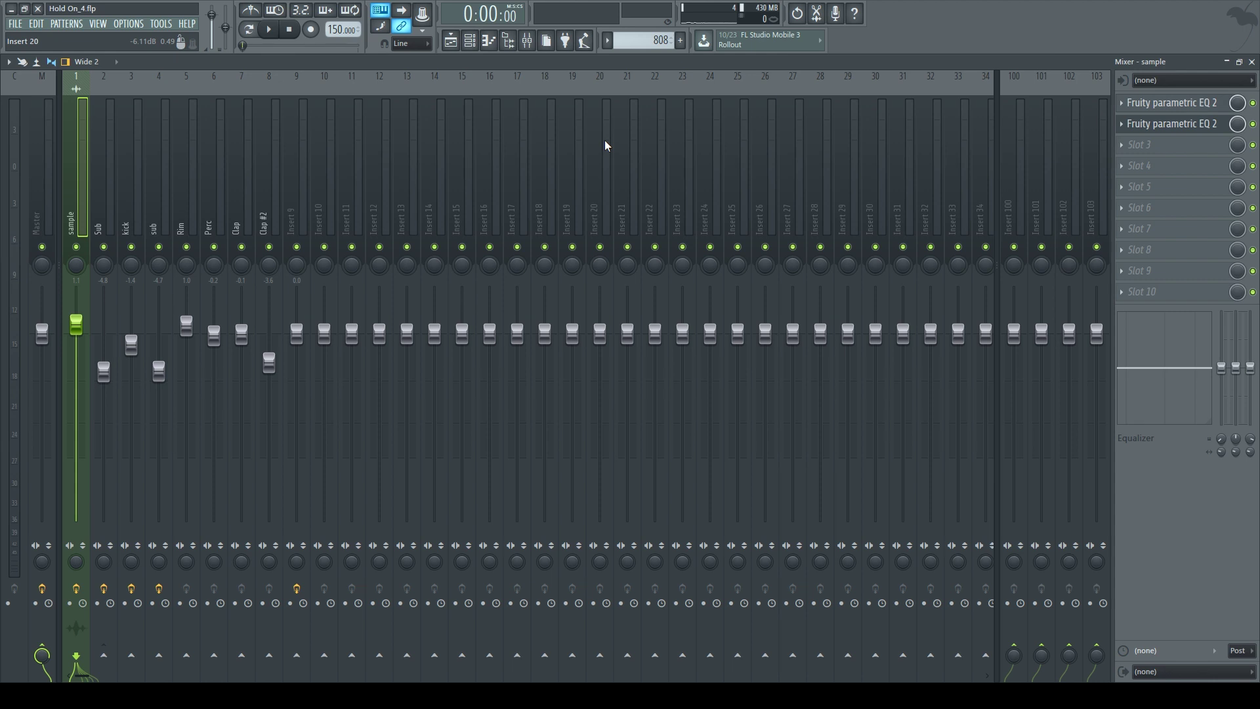
# Step: Solo the sample mixer track and load Gross Beat into its slot 3, showing the editor
pyautogui.rightClick(78, 248)
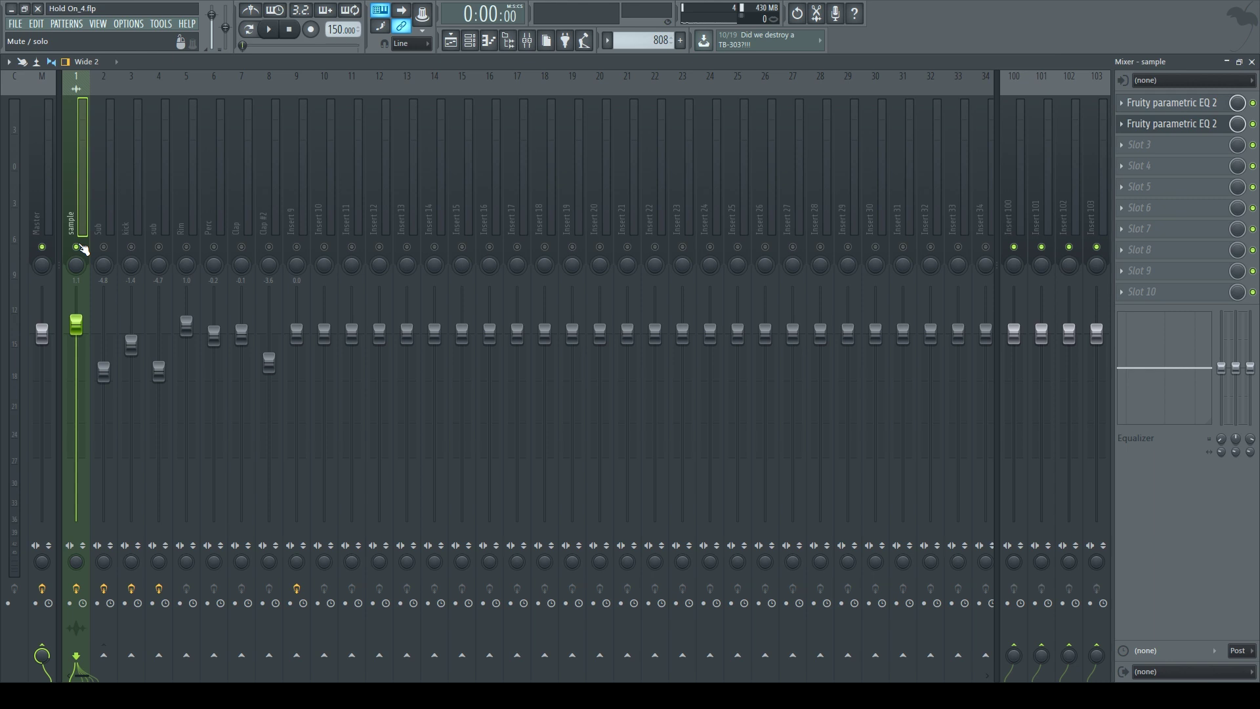
pyautogui.click(1123, 144)
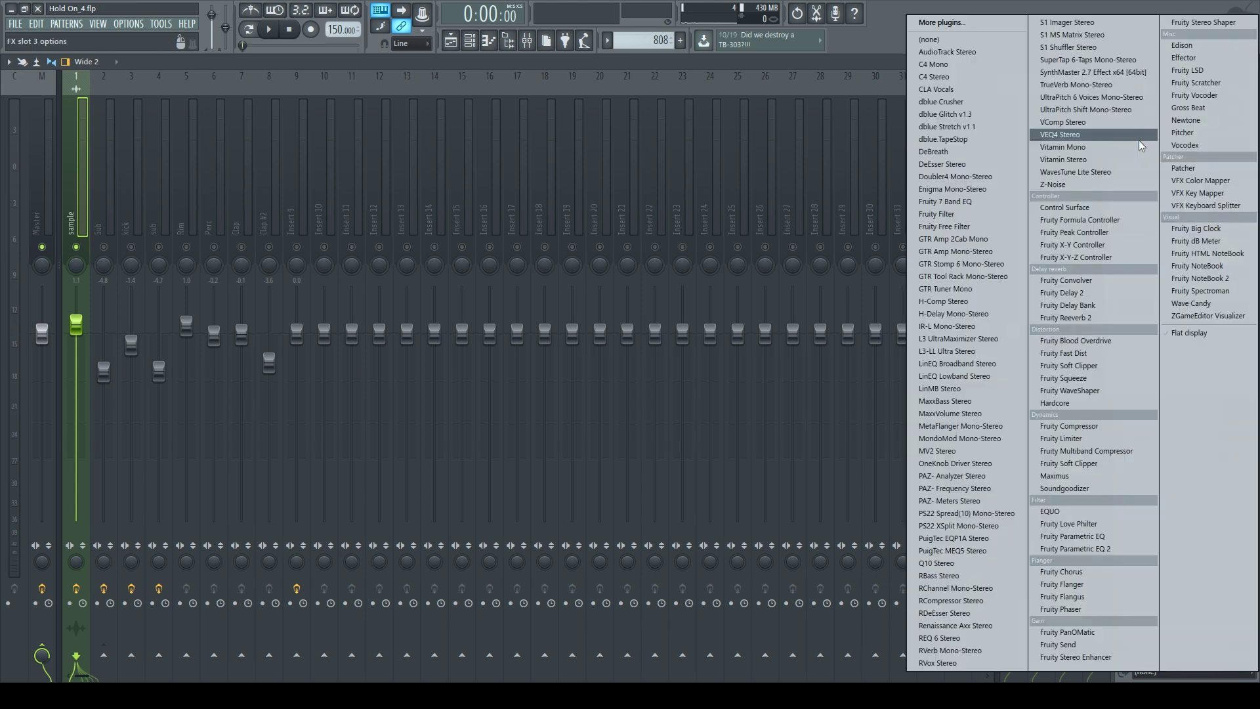
pyautogui.click(1093, 123)
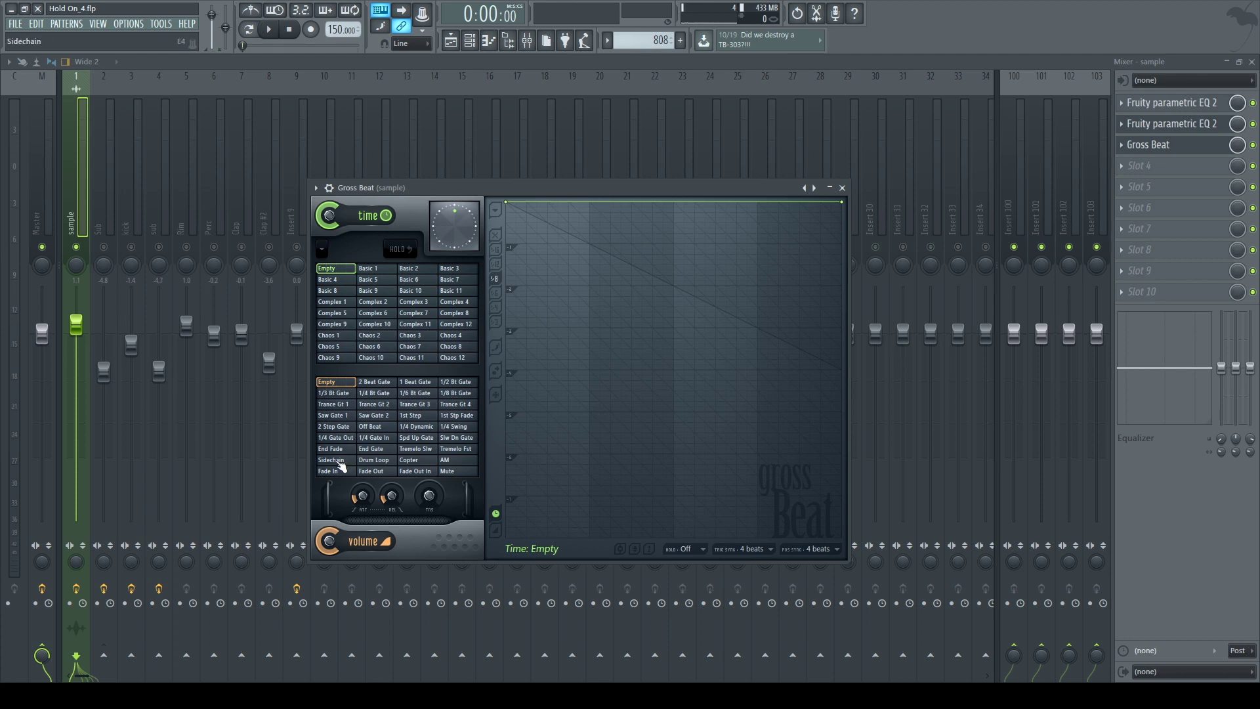
# Step: Apply Gross Beat's Sidechain volume preset and audition the ducking
pyautogui.click(335, 461)
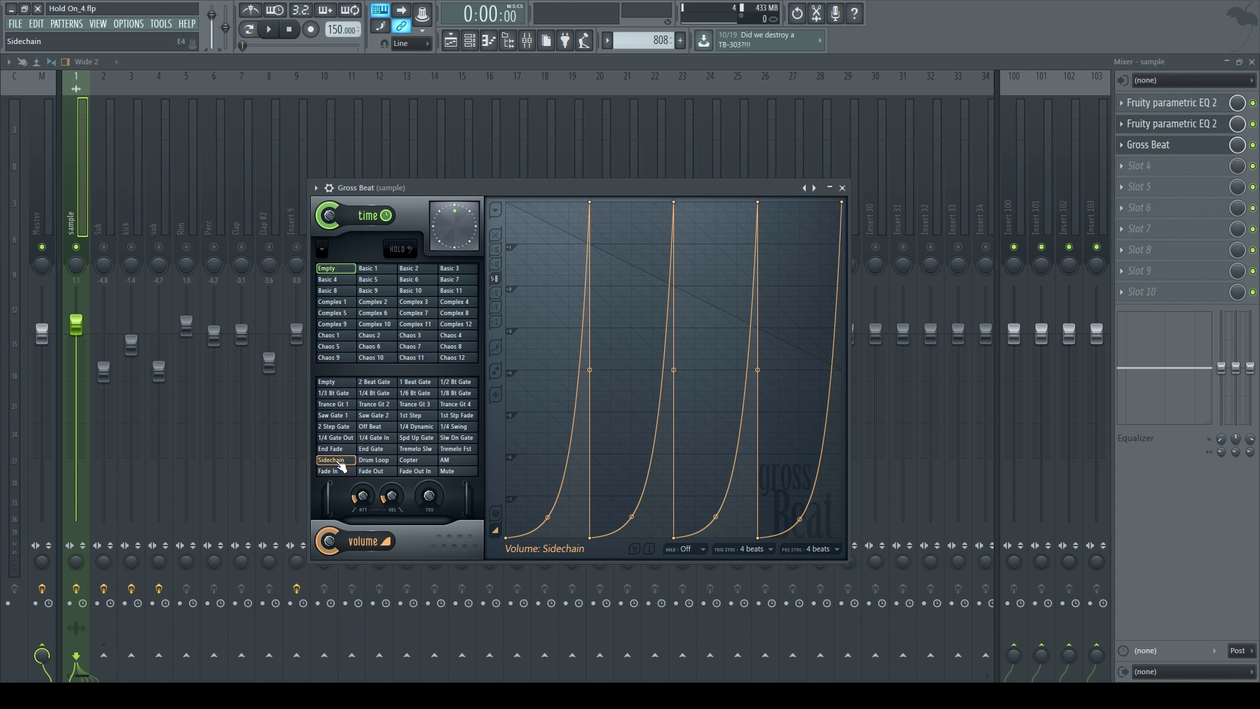
pyautogui.press('space')
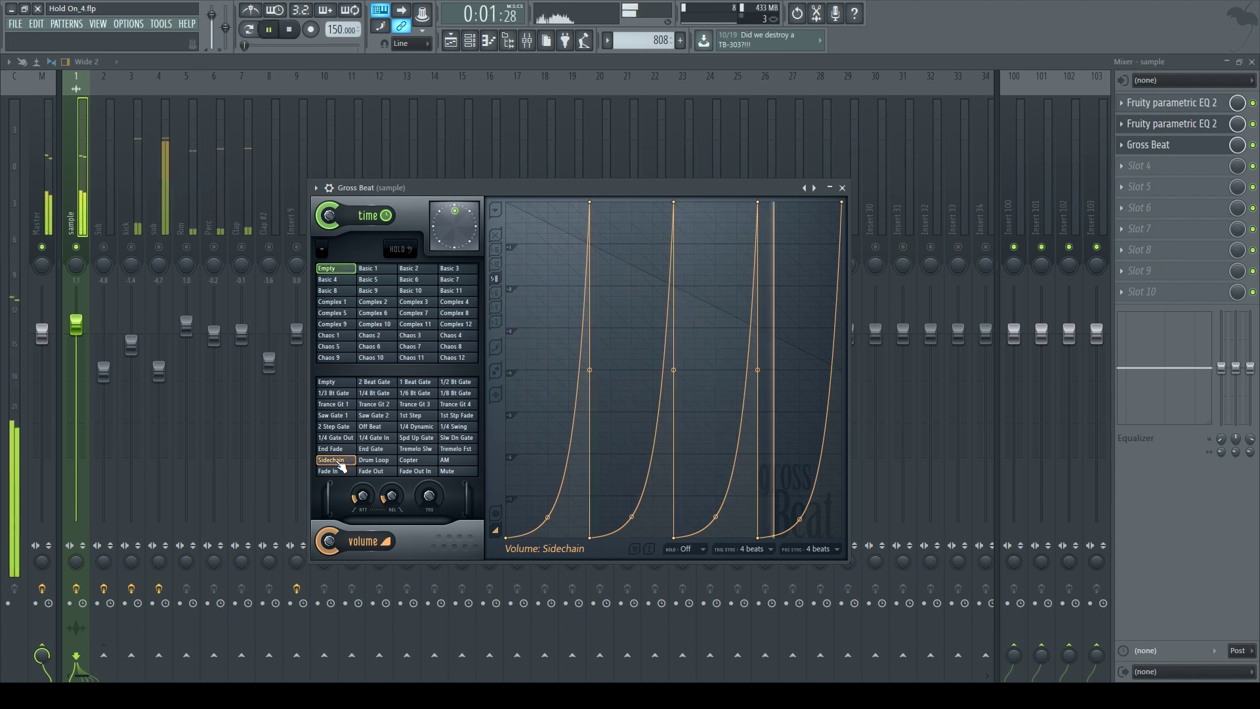
pyautogui.press('space')
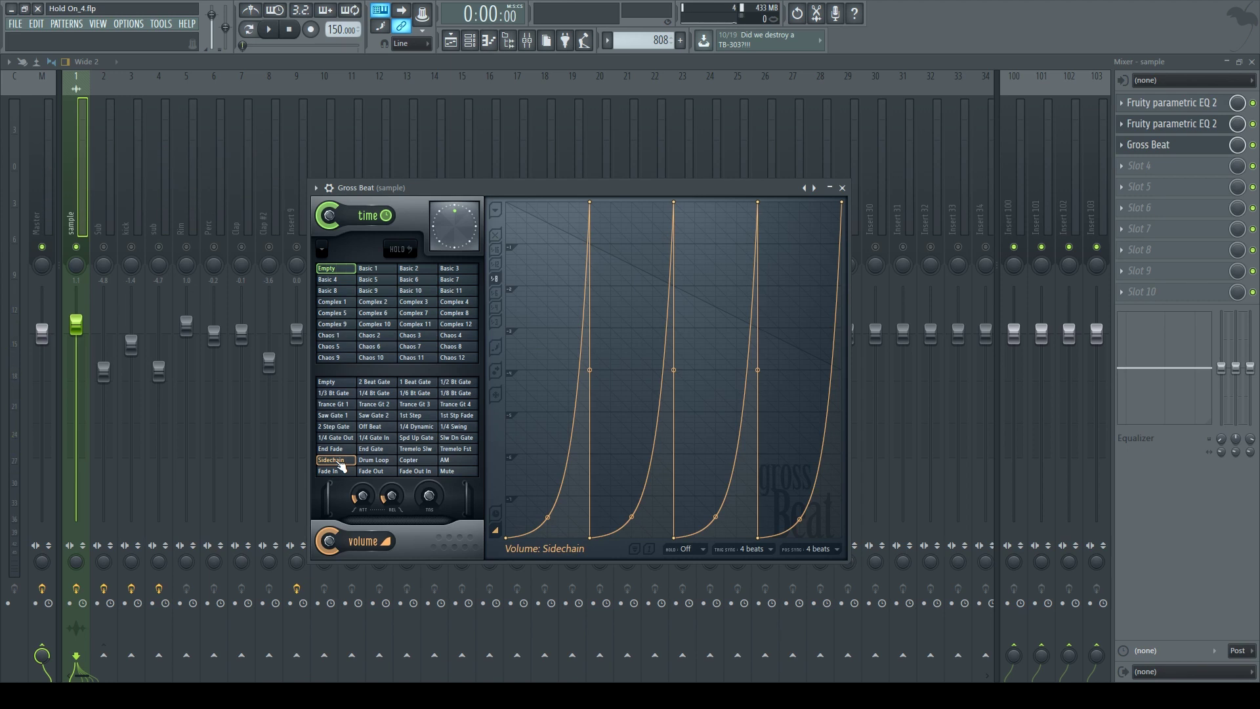
# Step: Delete four extra envelope points so only two long volume dips remain
pyautogui.rightClick(590, 202)
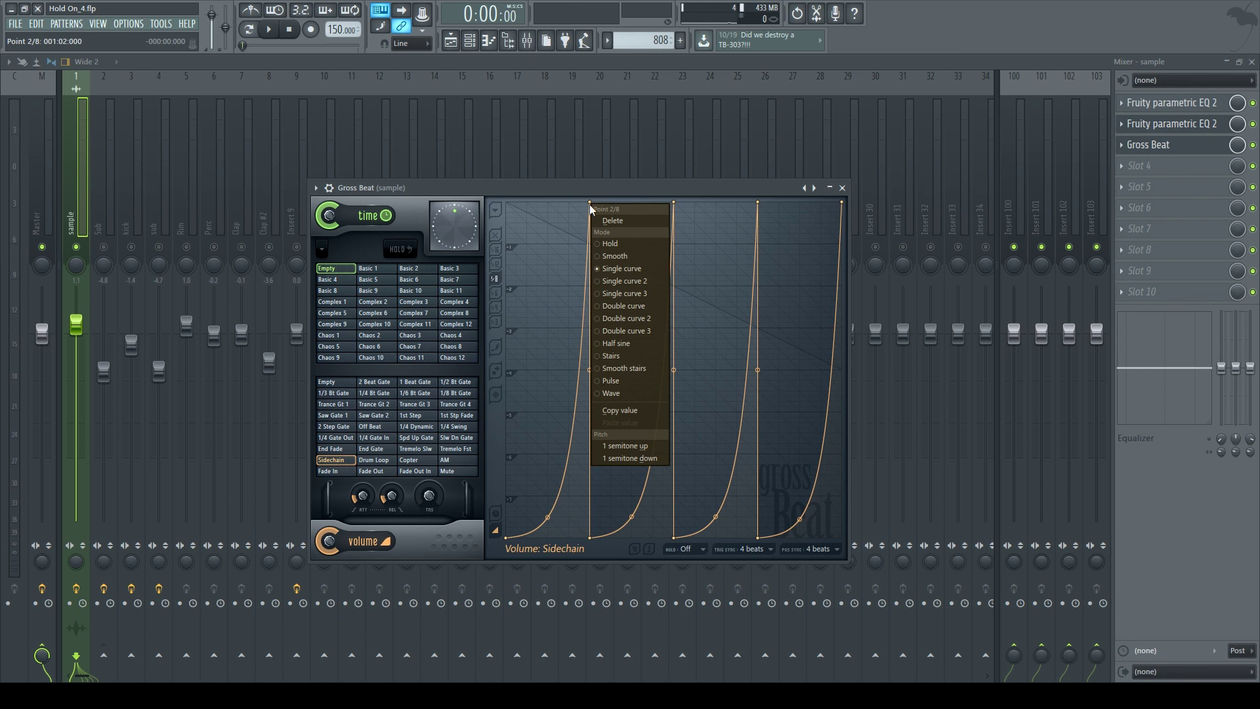
pyautogui.click(625, 221)
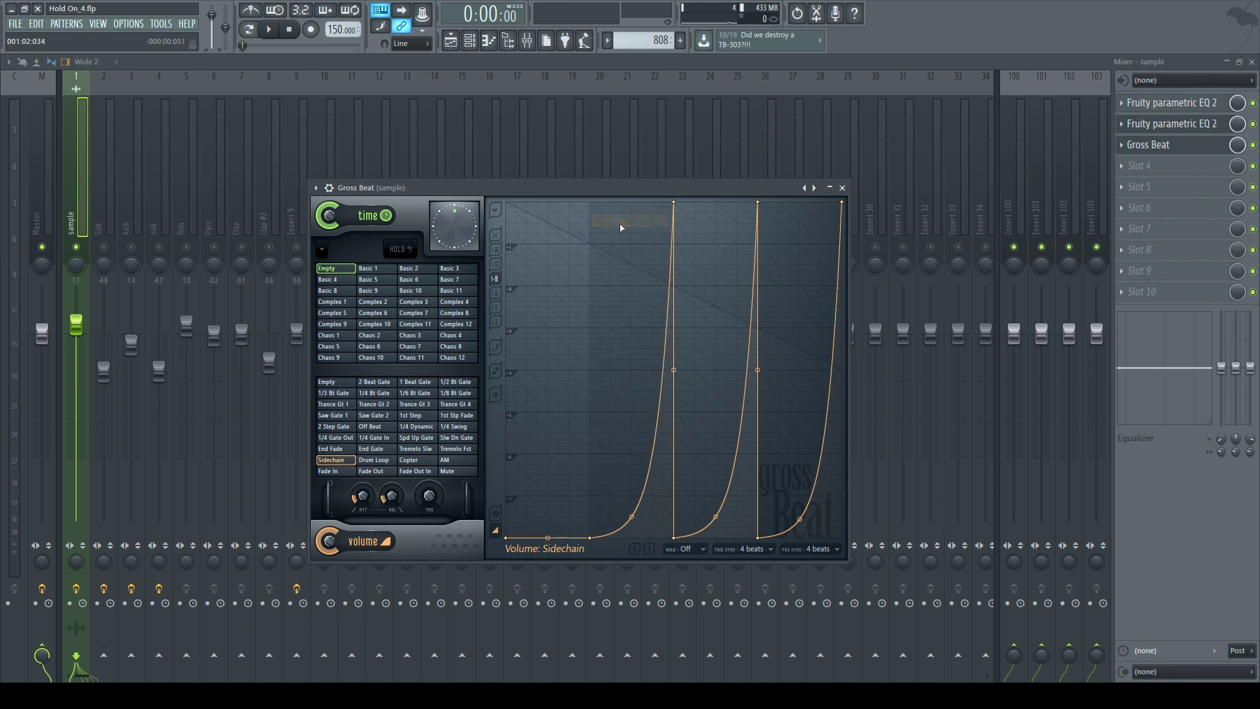
pyautogui.rightClick(591, 538)
pyautogui.click(612, 427)
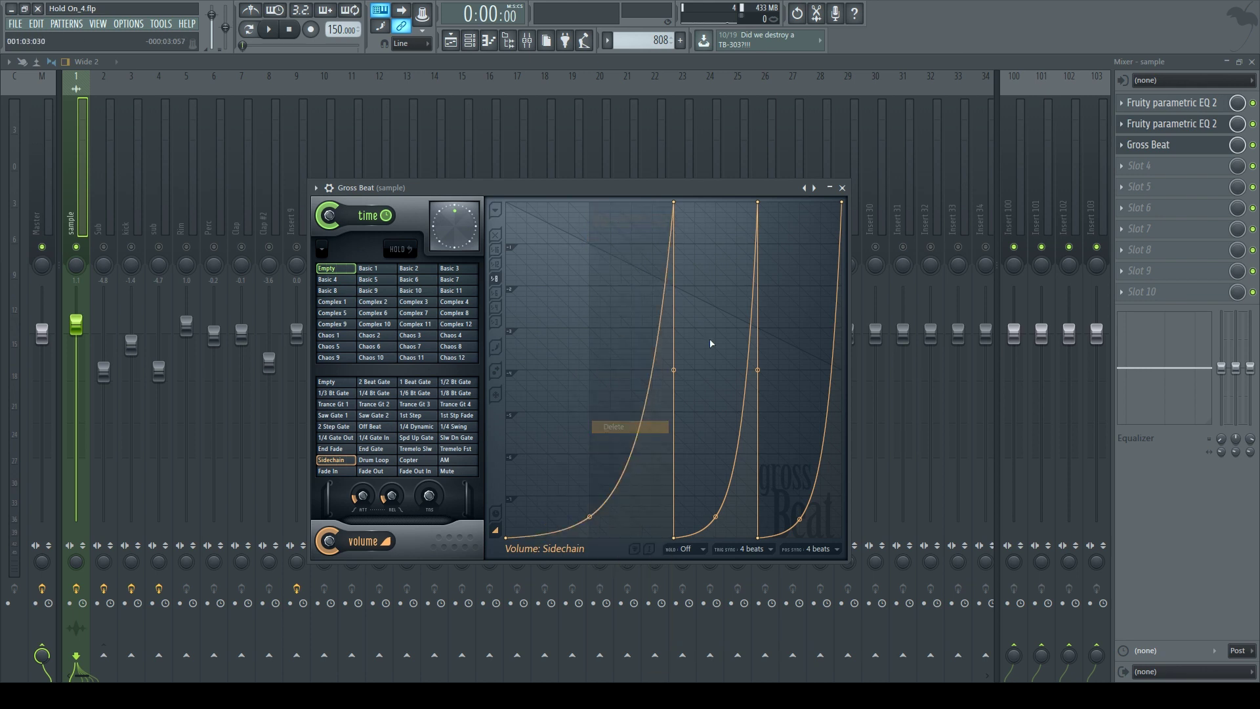
pyautogui.rightClick(758, 204)
pyautogui.click(783, 221)
pyautogui.rightClick(758, 538)
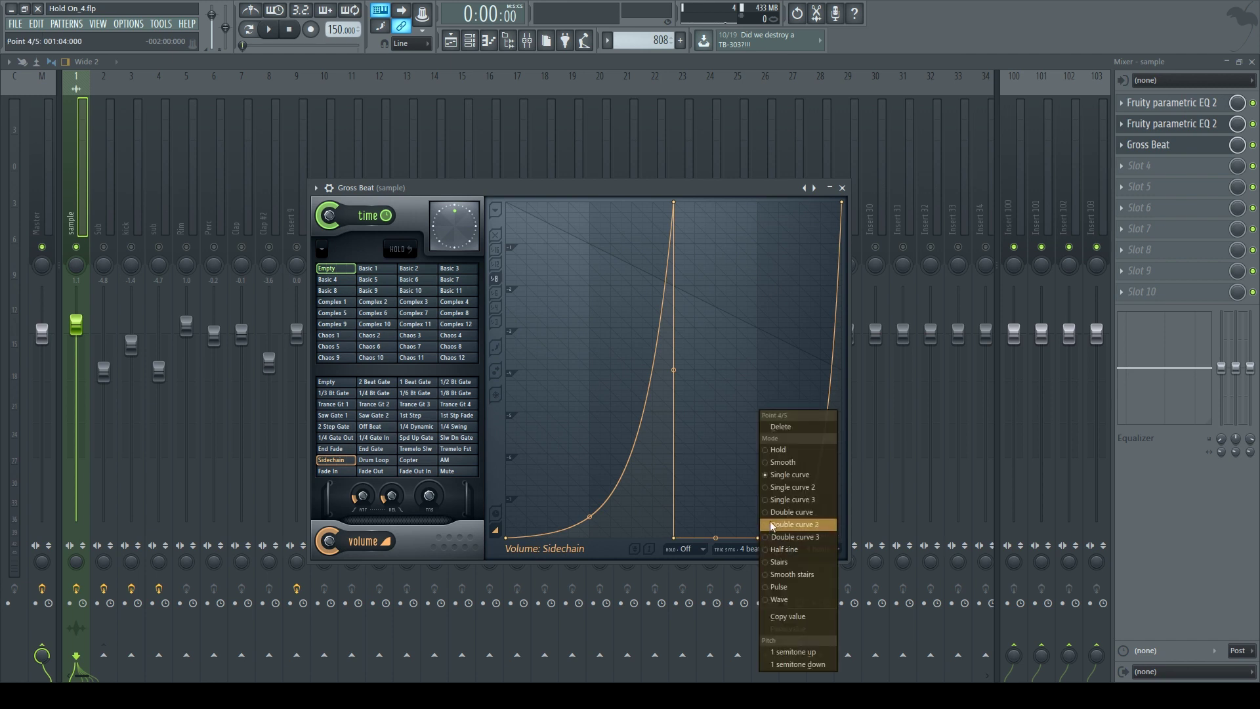
pyautogui.click(787, 428)
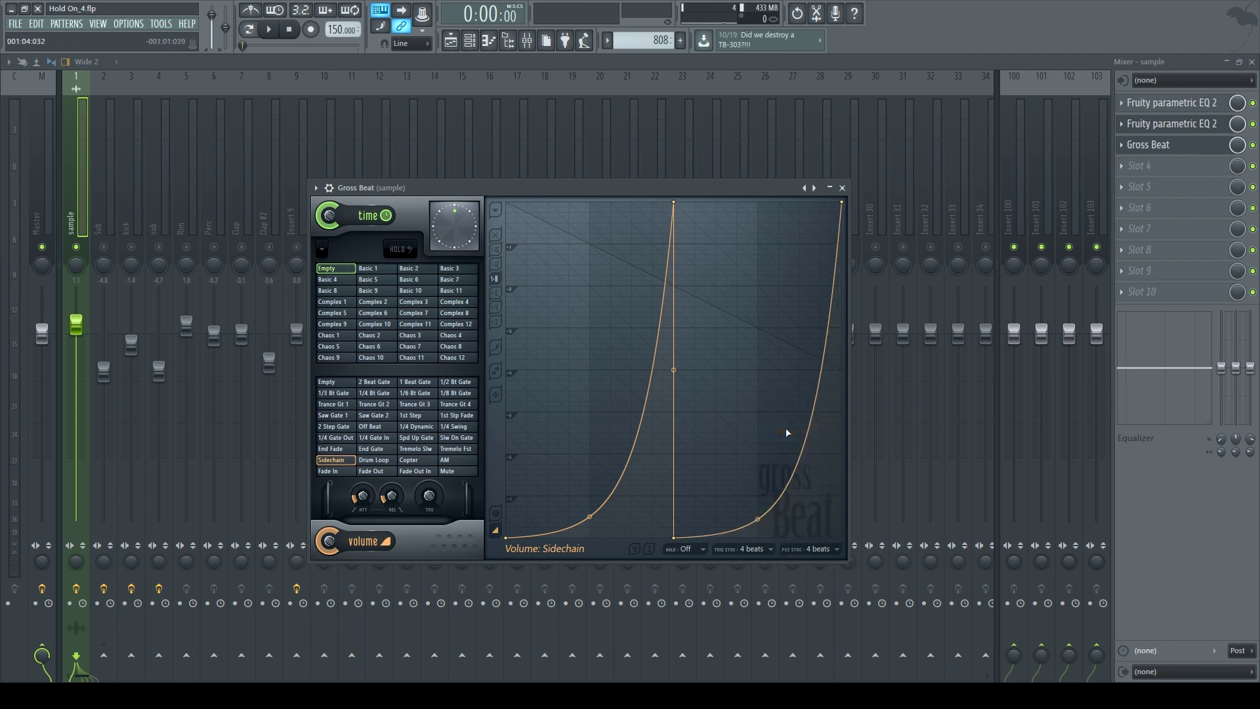
# Step: Audition the simplified curve, then soften the bends of both volume dips
pyautogui.press('space')
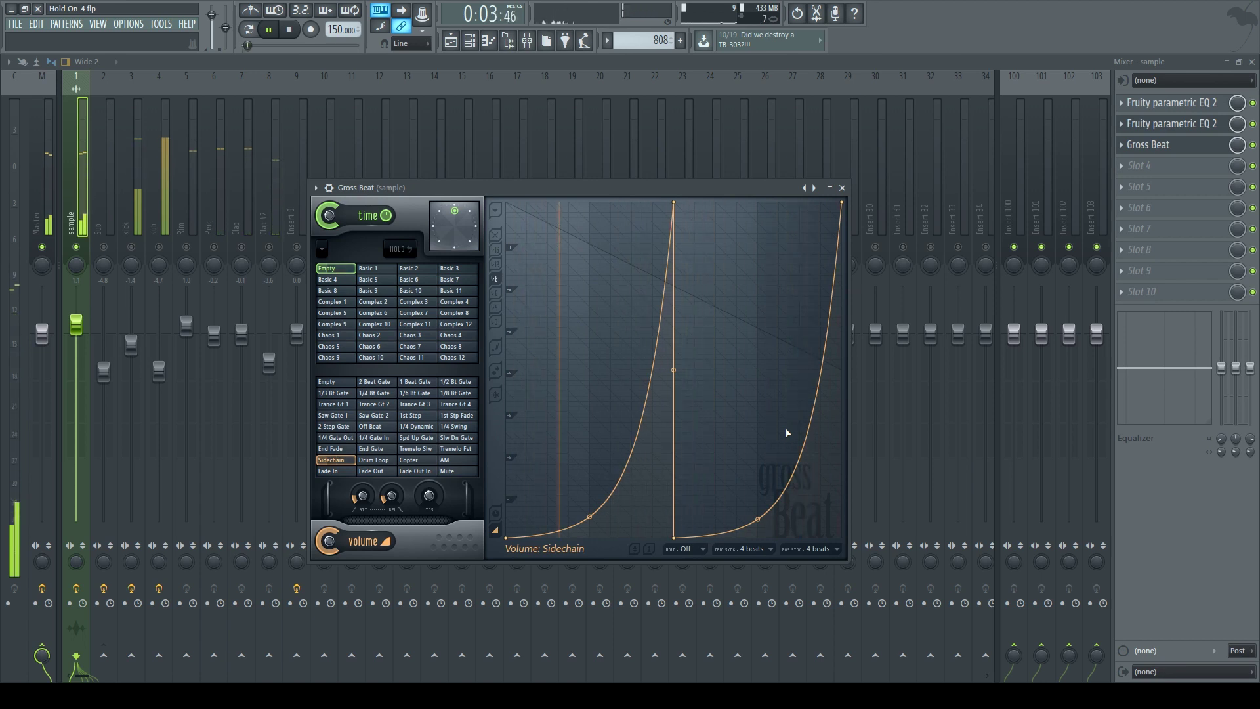
pyautogui.press('space')
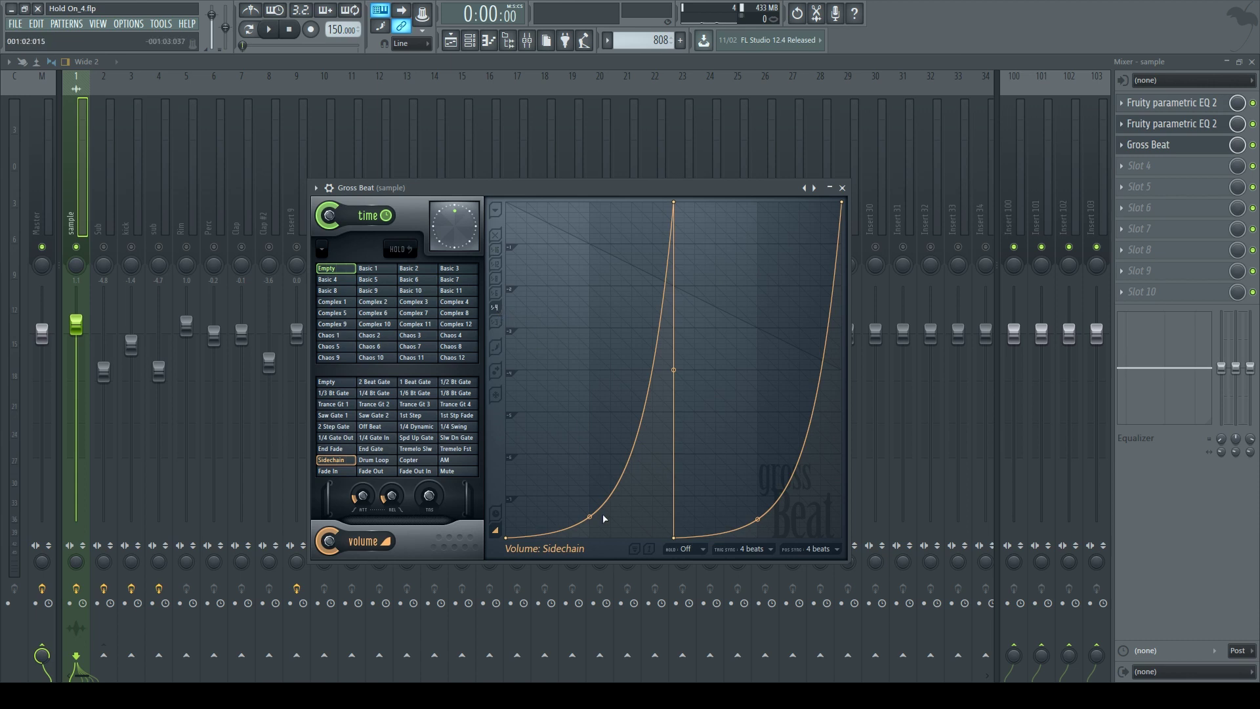
pyautogui.moveTo(589, 517); pyautogui.dragTo(589, 474)
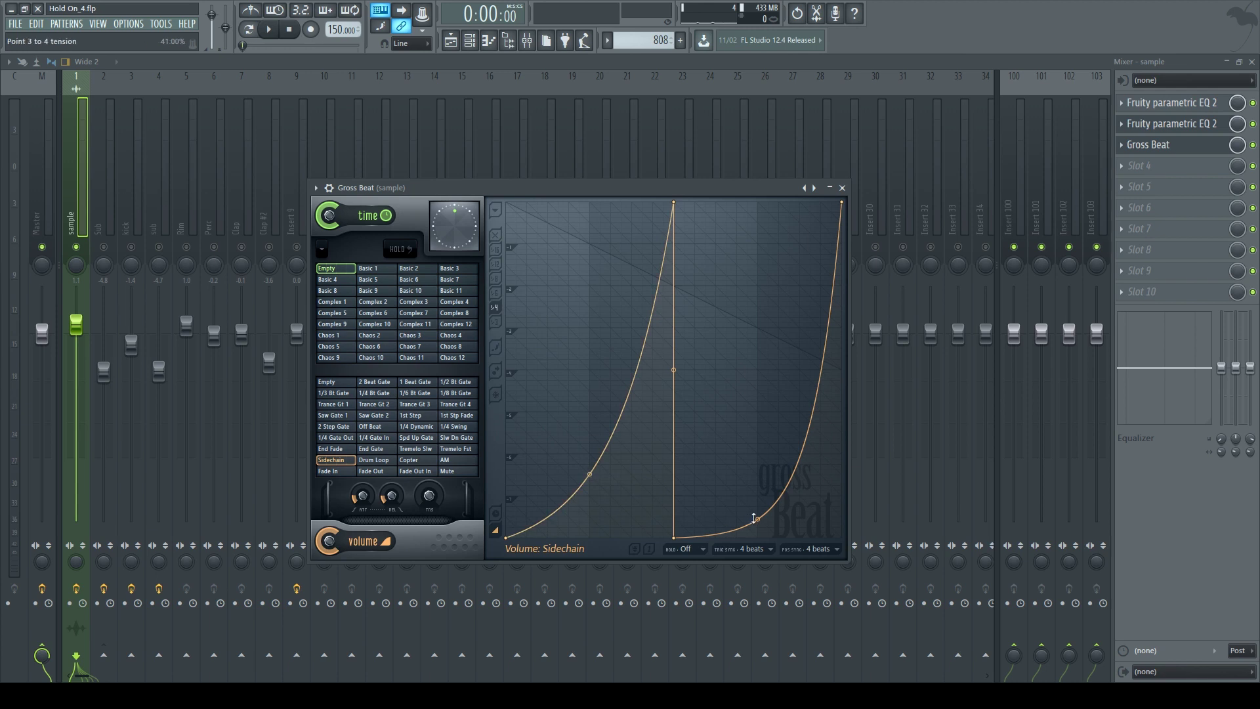
pyautogui.moveTo(758, 519); pyautogui.dragTo(758, 473)
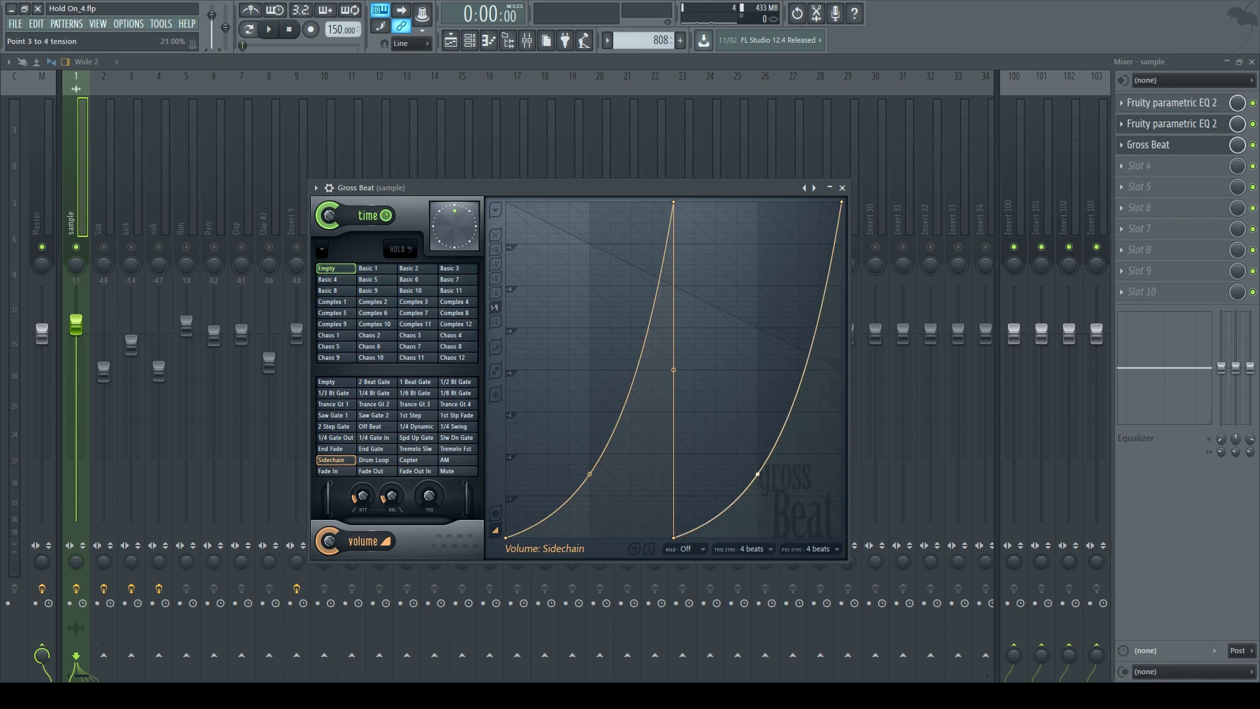
pyautogui.press('space')
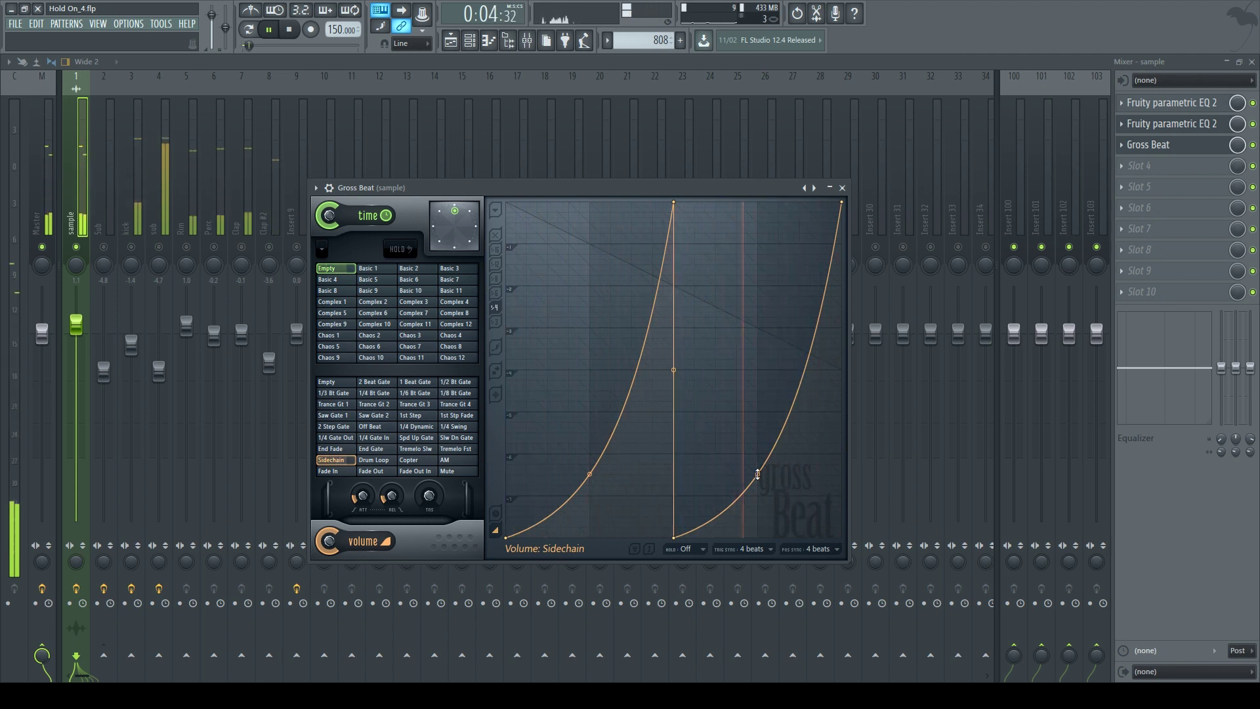
pyautogui.press('space')
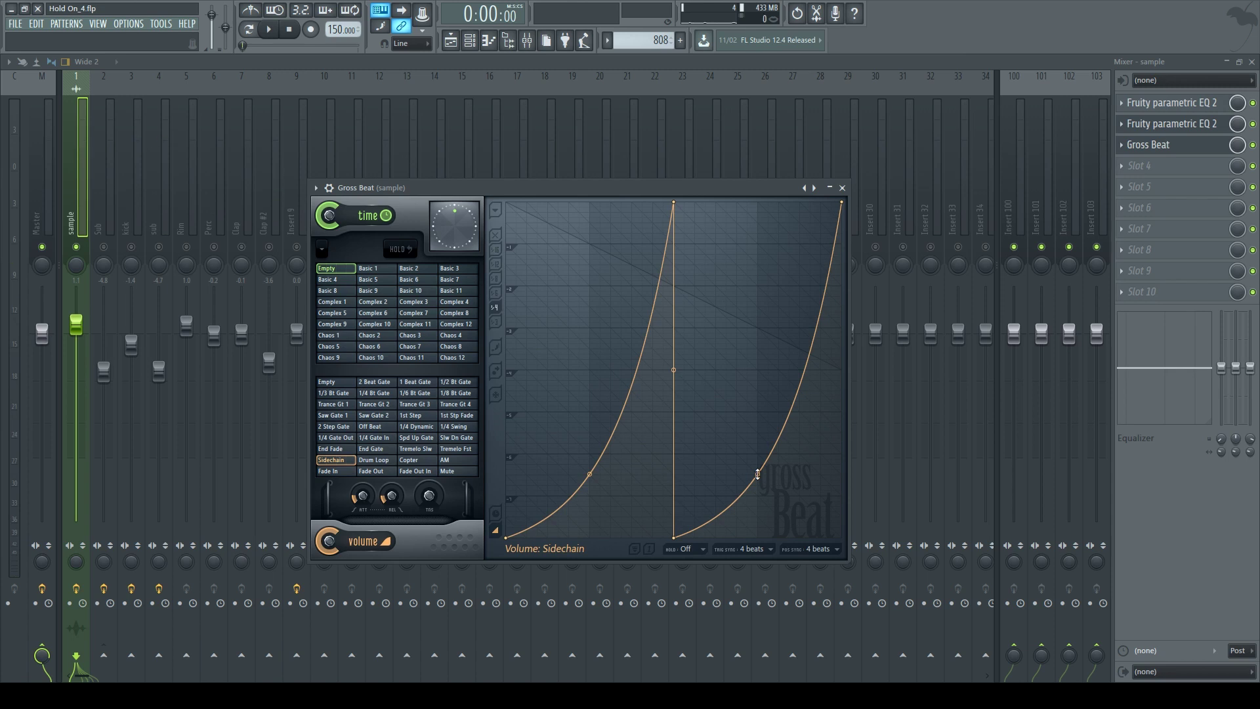
# Step: Try sharper curves, then set the two ramp tensions to 20% and 22%
pyautogui.moveTo(757, 474); pyautogui.dragTo(757, 525)
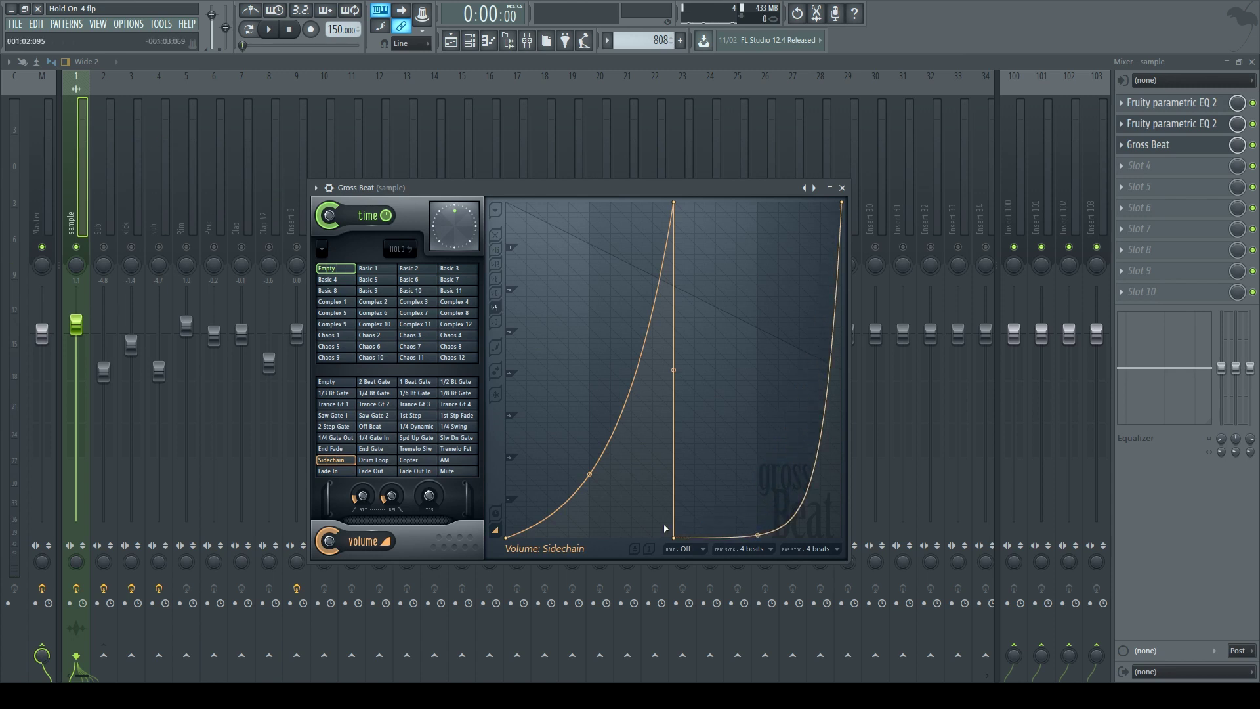
pyautogui.moveTo(589, 474); pyautogui.dragTo(589, 525)
pyautogui.press('space')
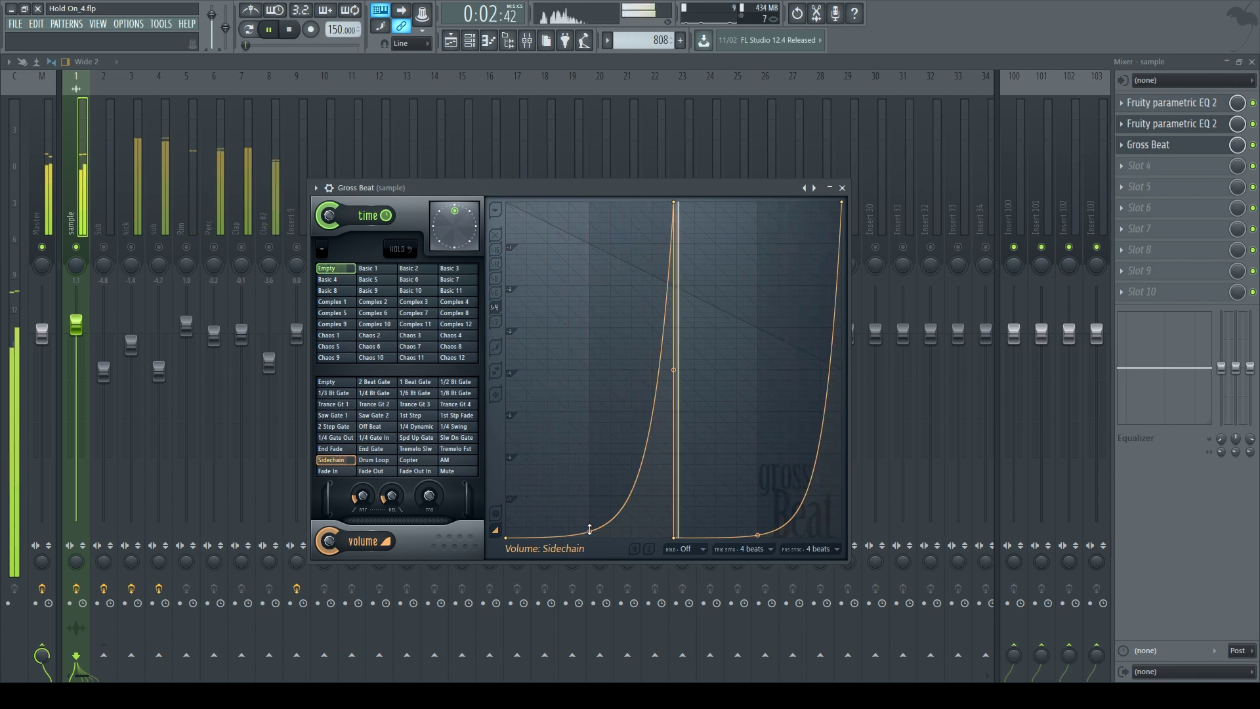
pyautogui.press('space')
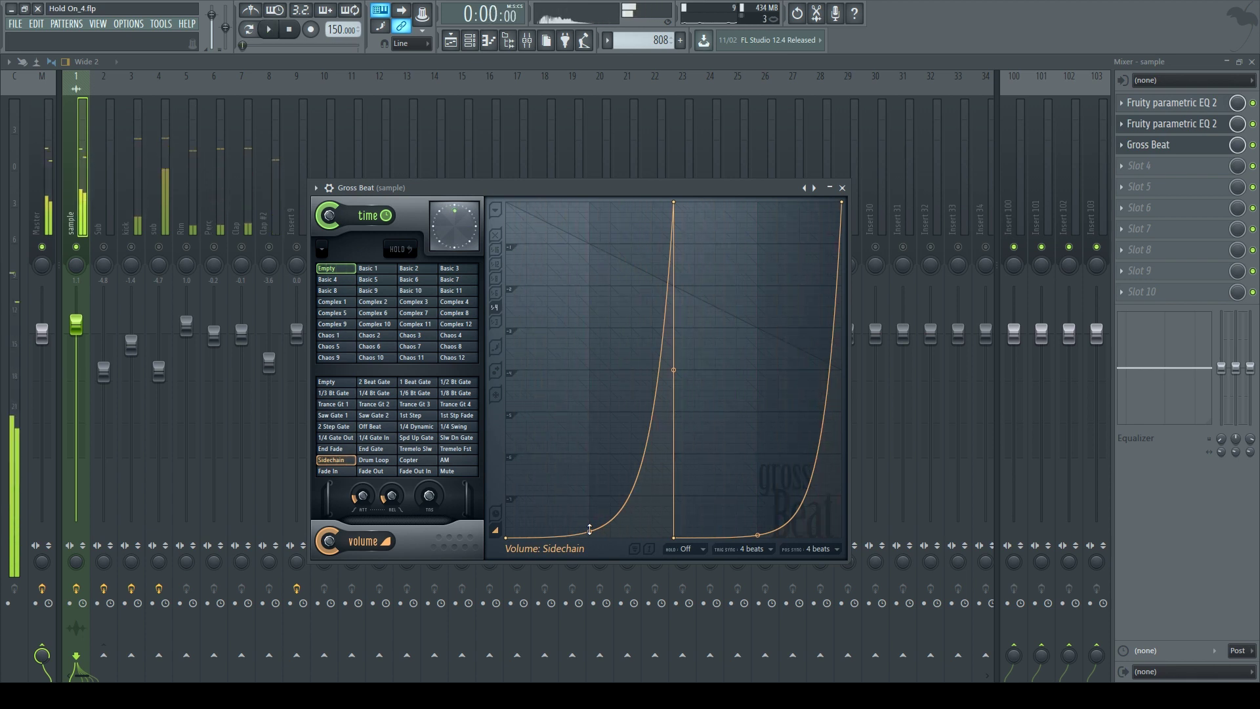
pyautogui.moveTo(589, 529); pyautogui.dragTo(589, 475)
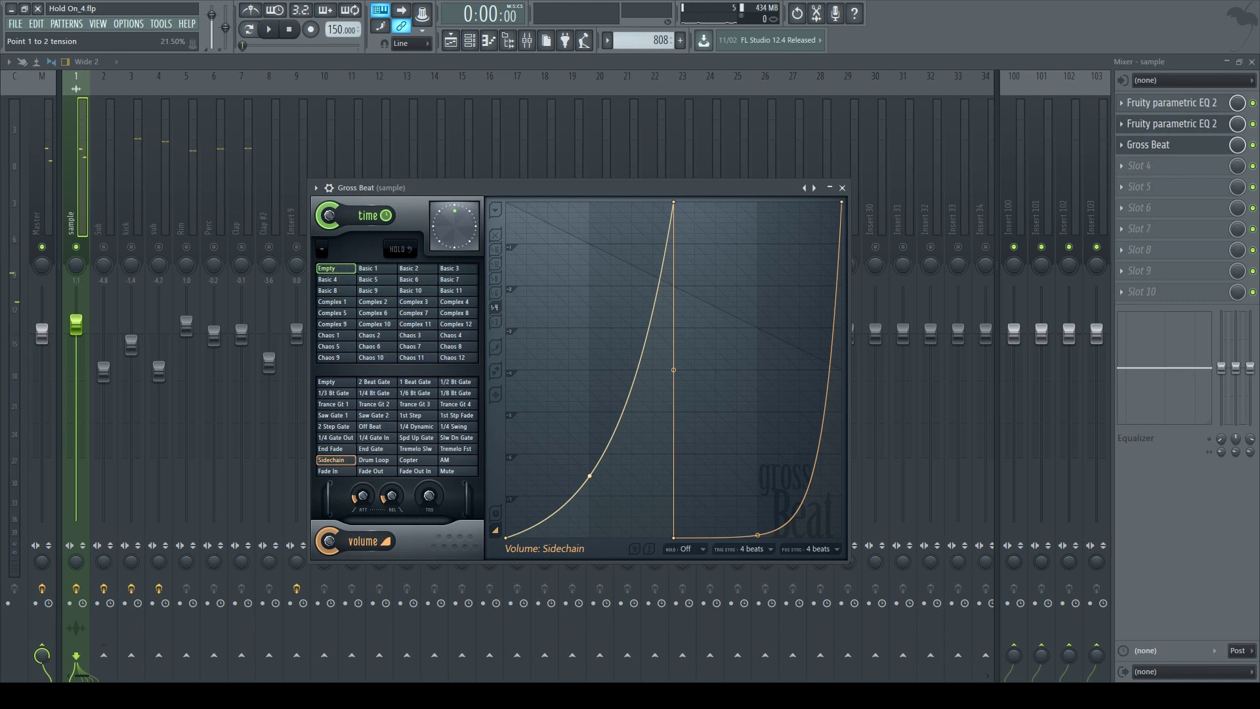
pyautogui.moveTo(758, 535); pyautogui.dragTo(757, 474)
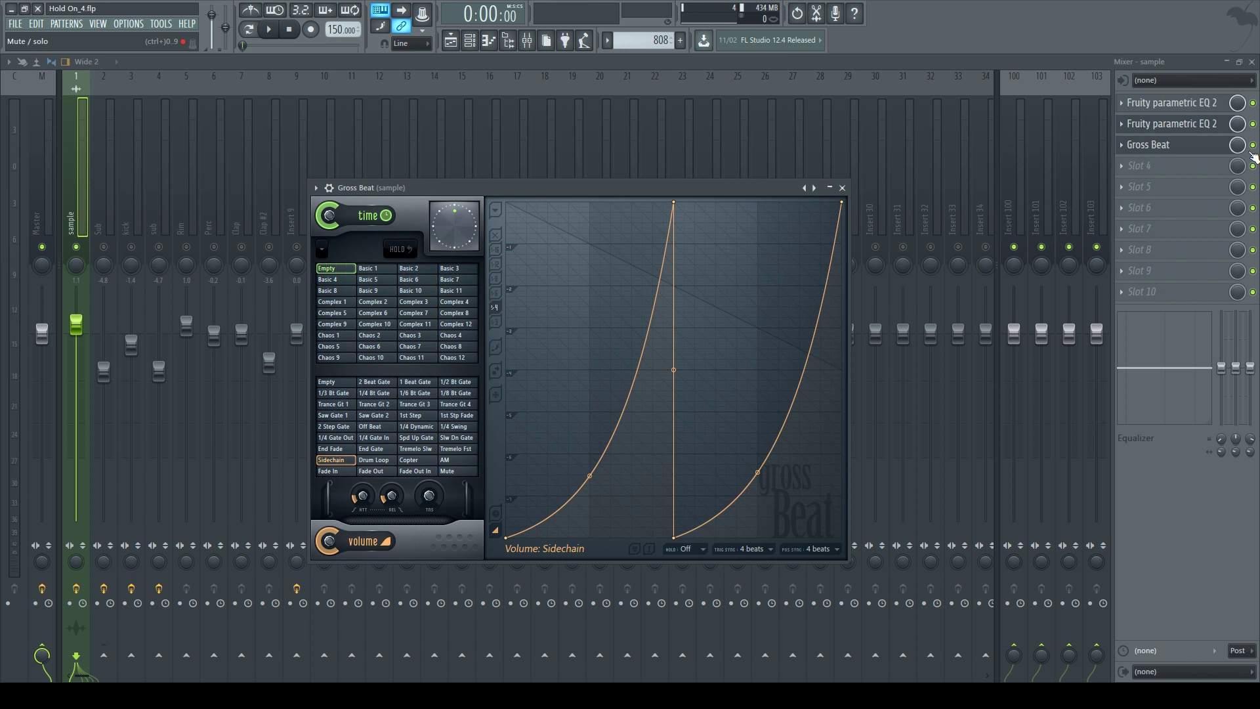
# Step: Bypass Gross Beat on the sample track and move the kick track to insert 2
pyautogui.click(1253, 146)
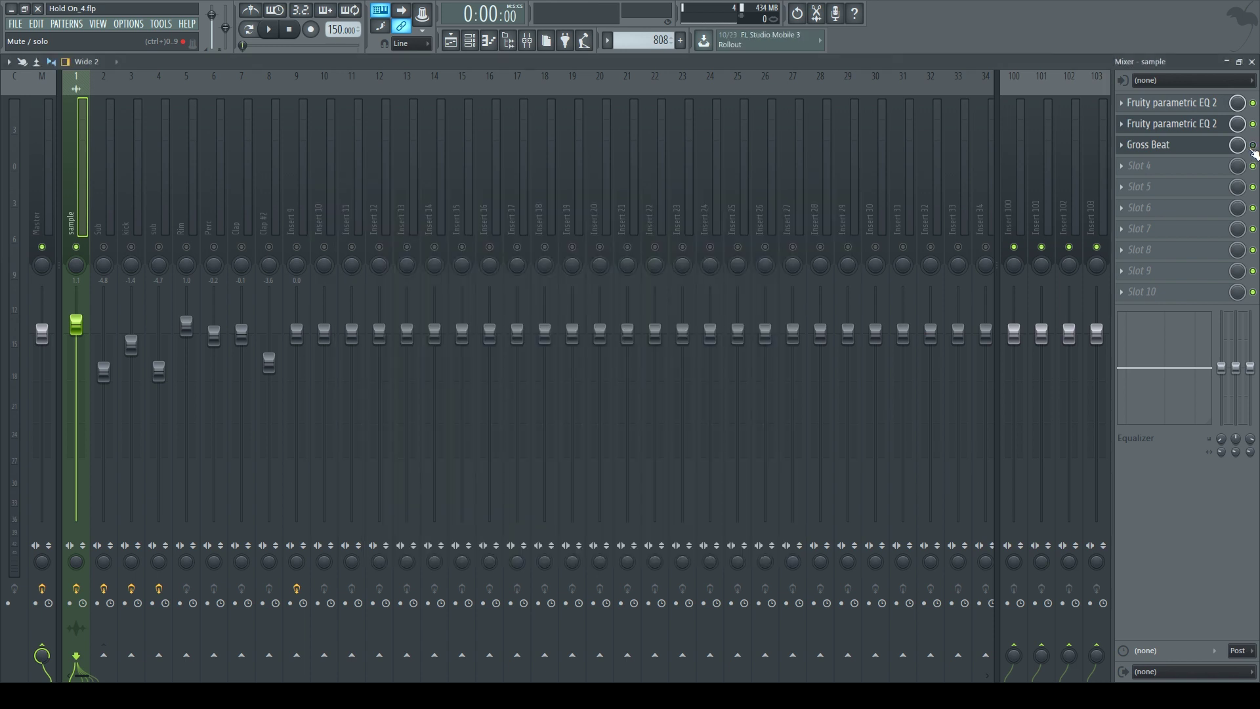
pyautogui.click(124, 195)
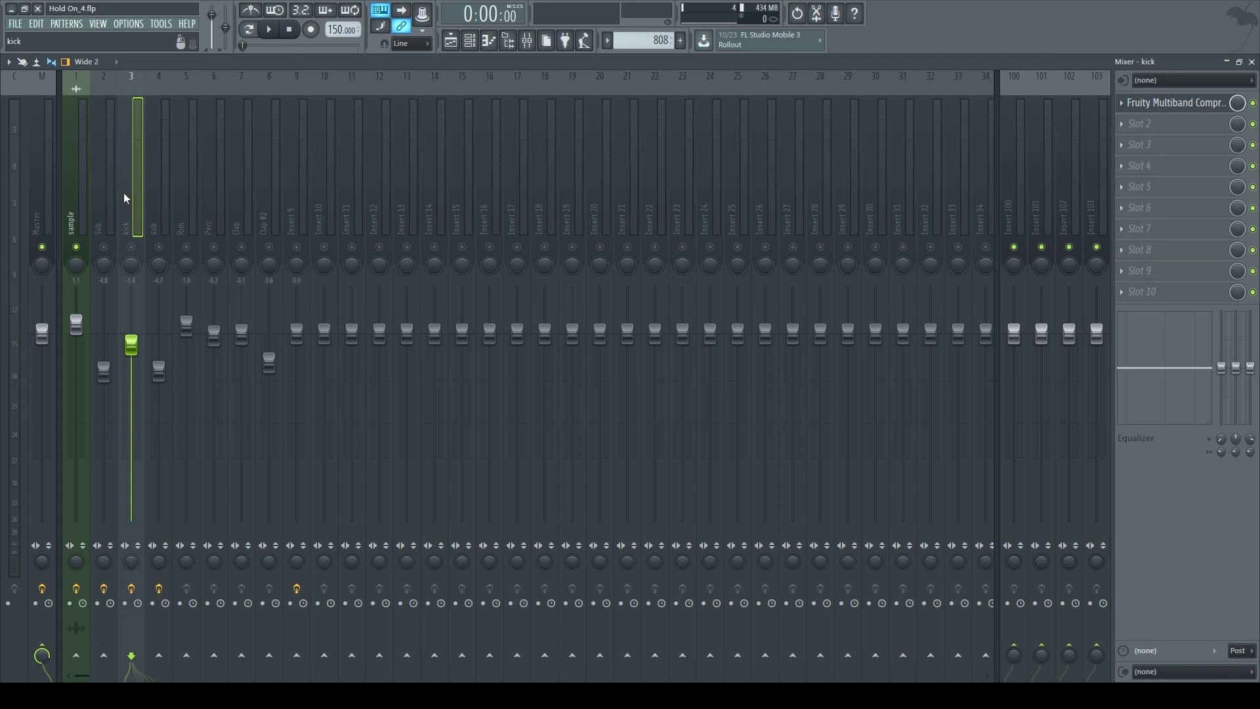
pyautogui.hotkey('alt', 'Left')
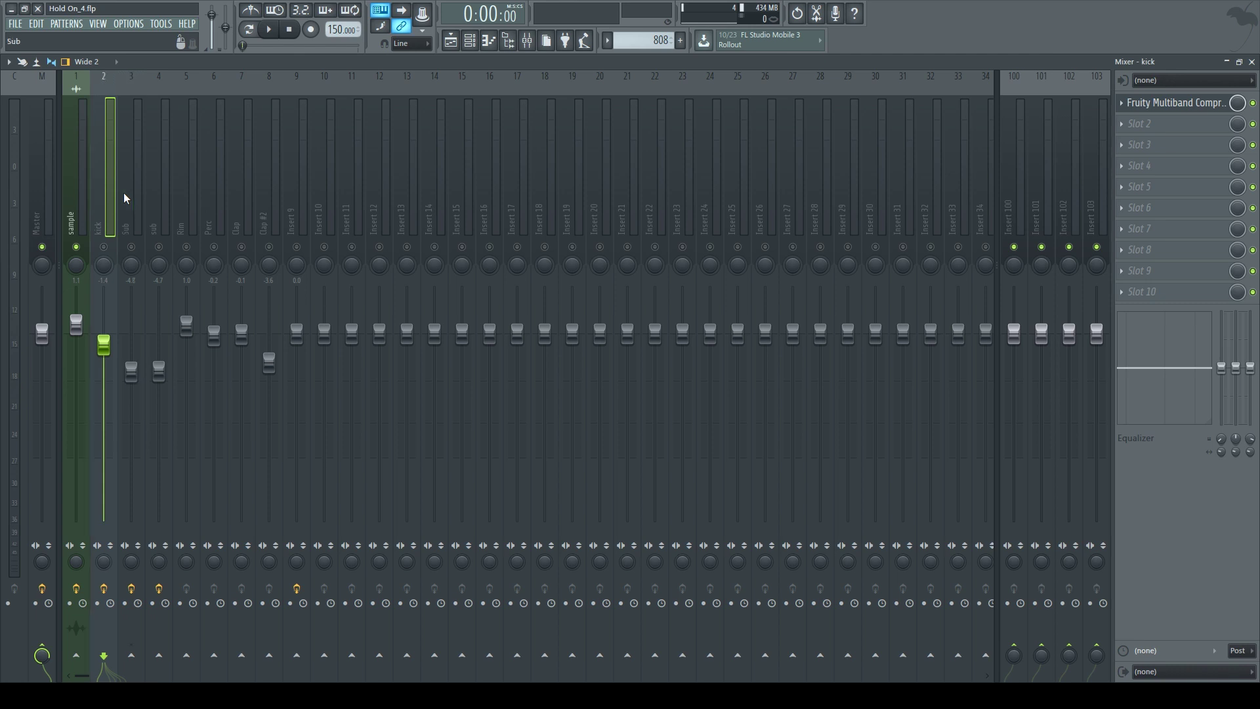
# Step: Unmute the kick track and sidechain it into the sample track
pyautogui.click(106, 248)
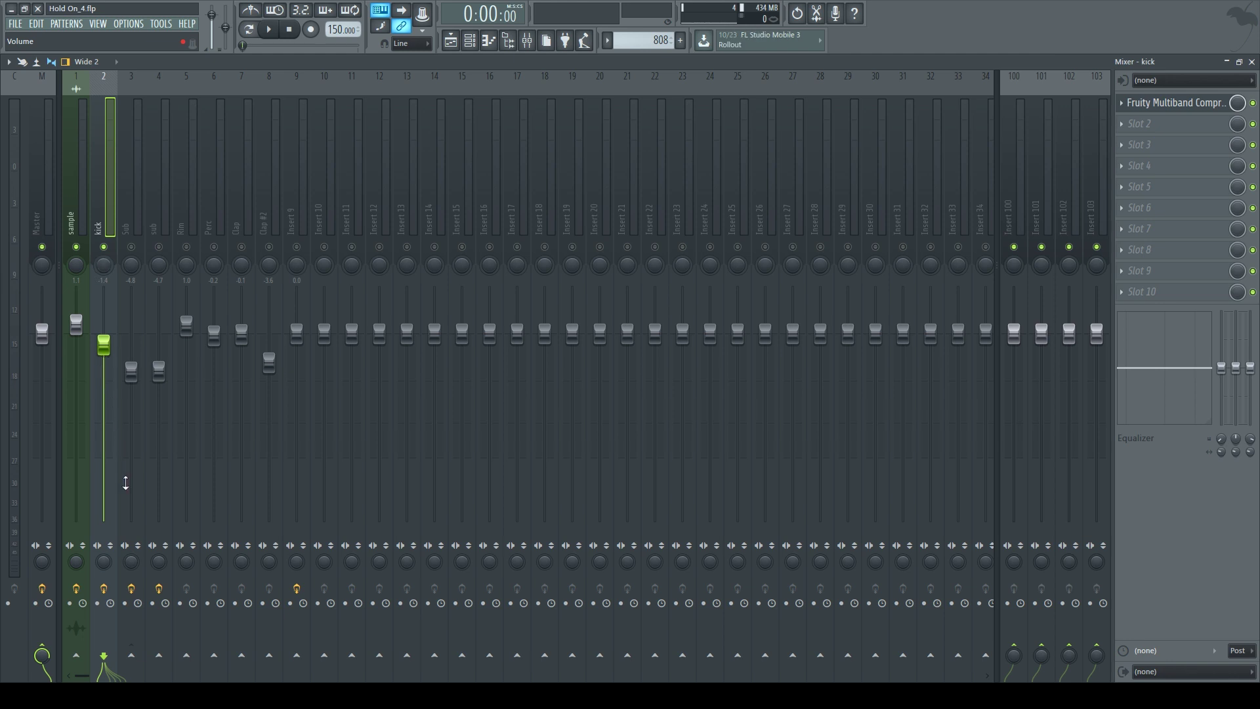
pyautogui.rightClick(77, 656)
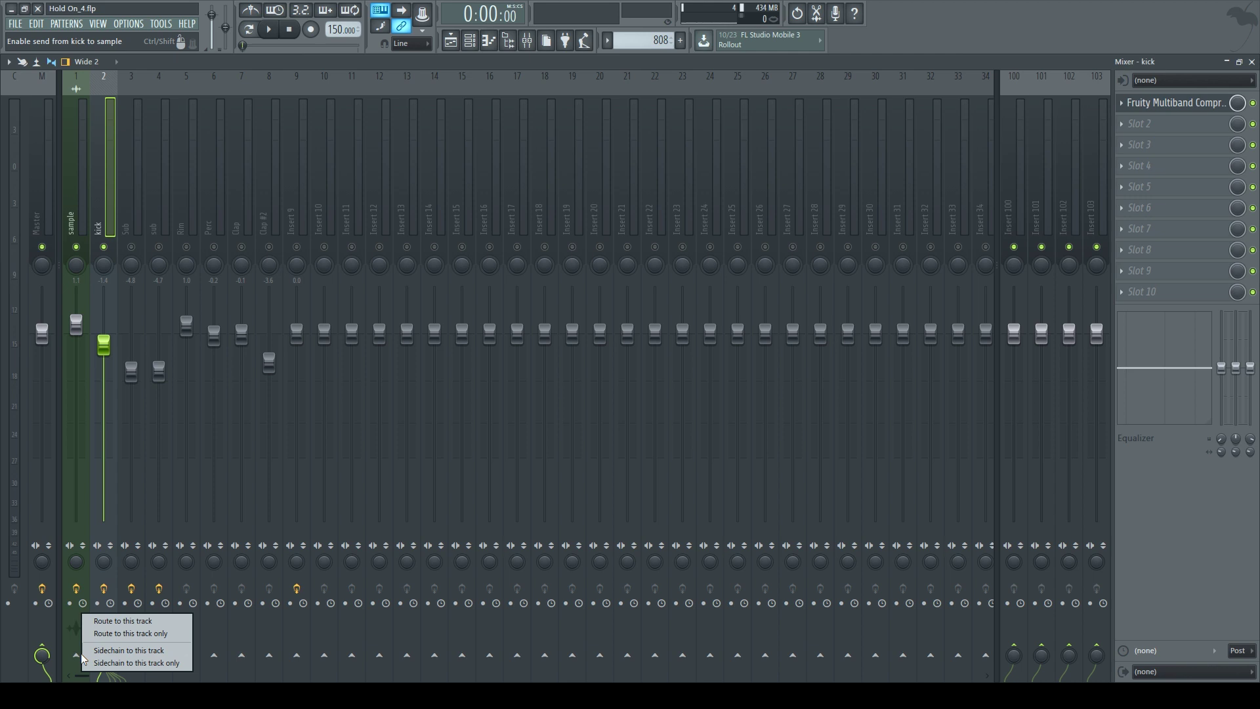
pyautogui.click(90, 650)
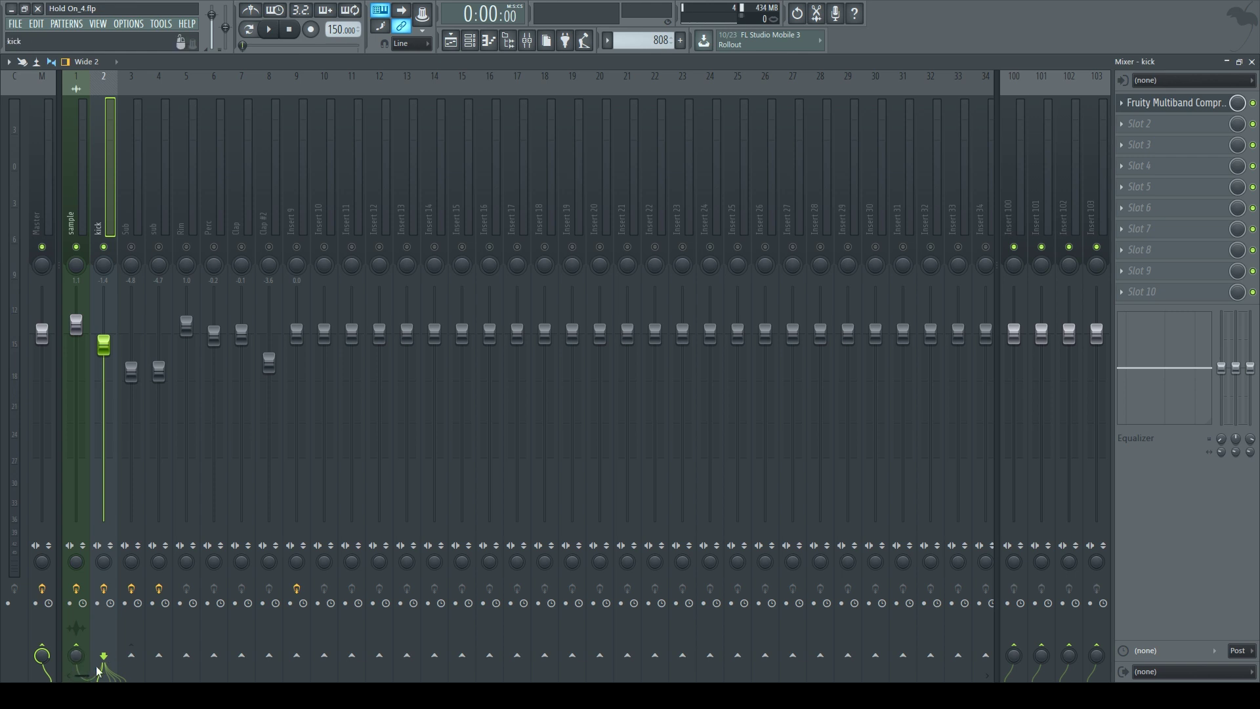
# Step: Load Fruity Limiter into the sample track's fourth effect slot and centre its window
pyautogui.click(76, 225)
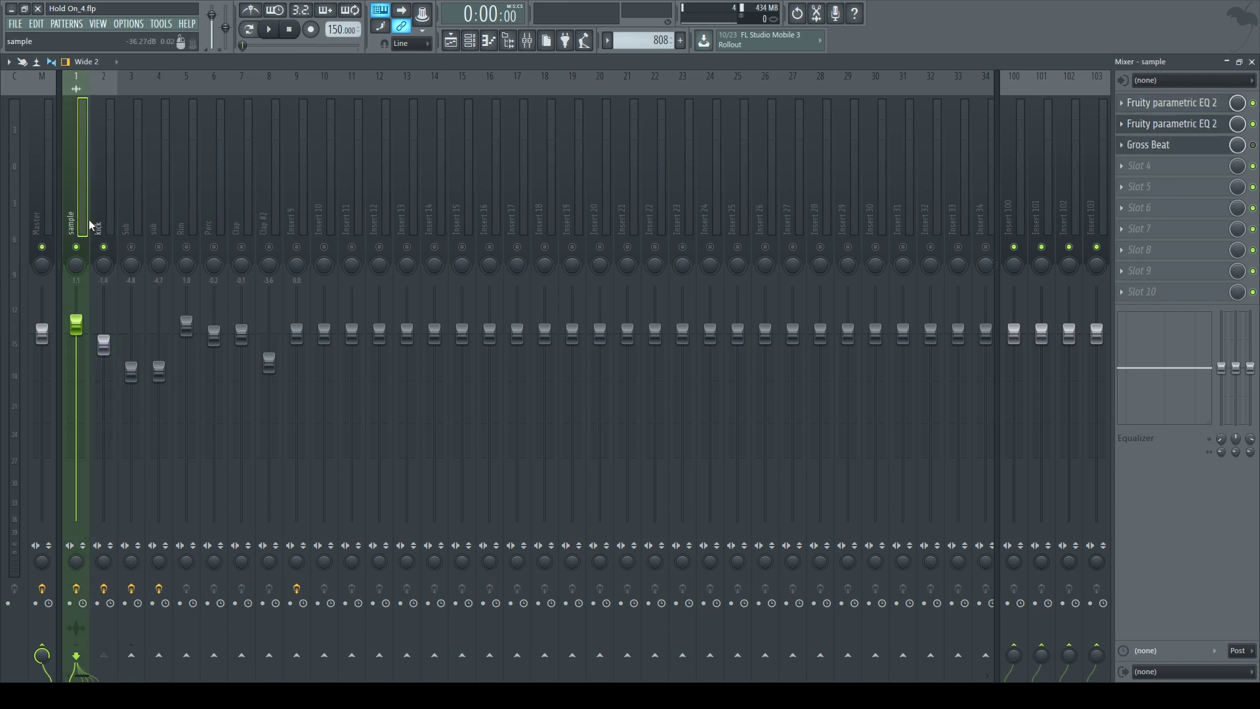
pyautogui.click(1158, 168)
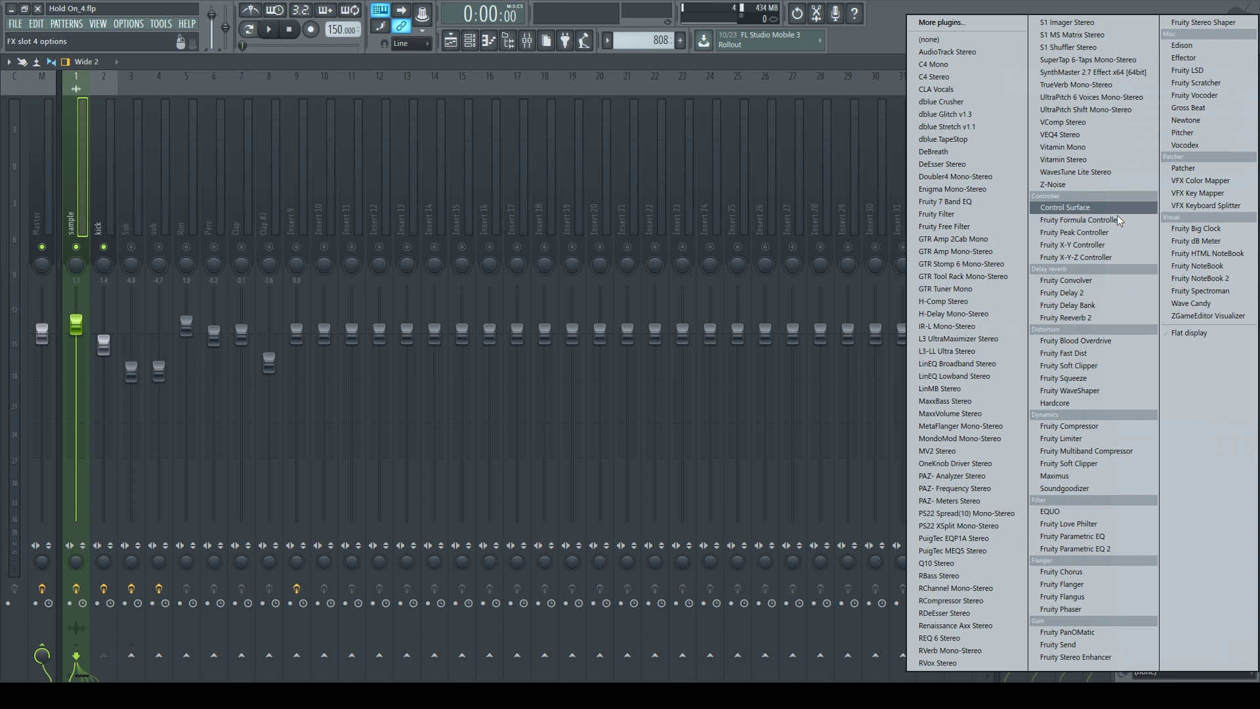
pyautogui.click(1099, 439)
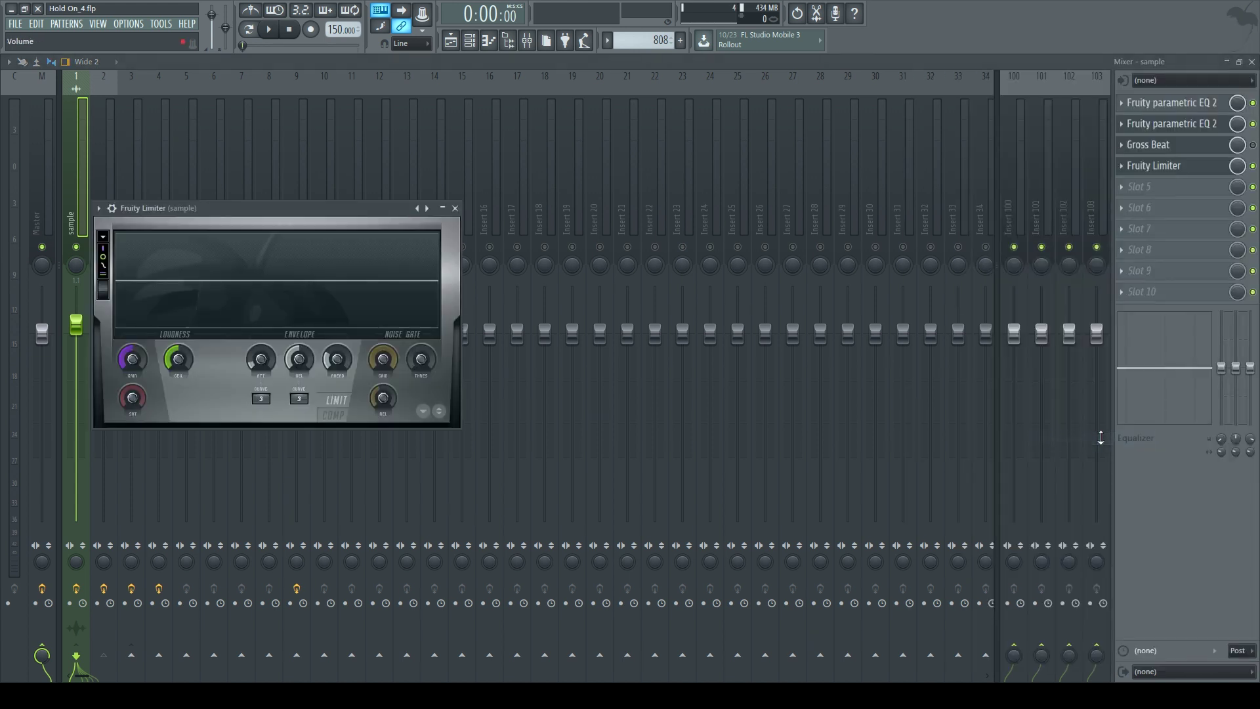
pyautogui.moveTo(336, 207); pyautogui.dragTo(636, 215)
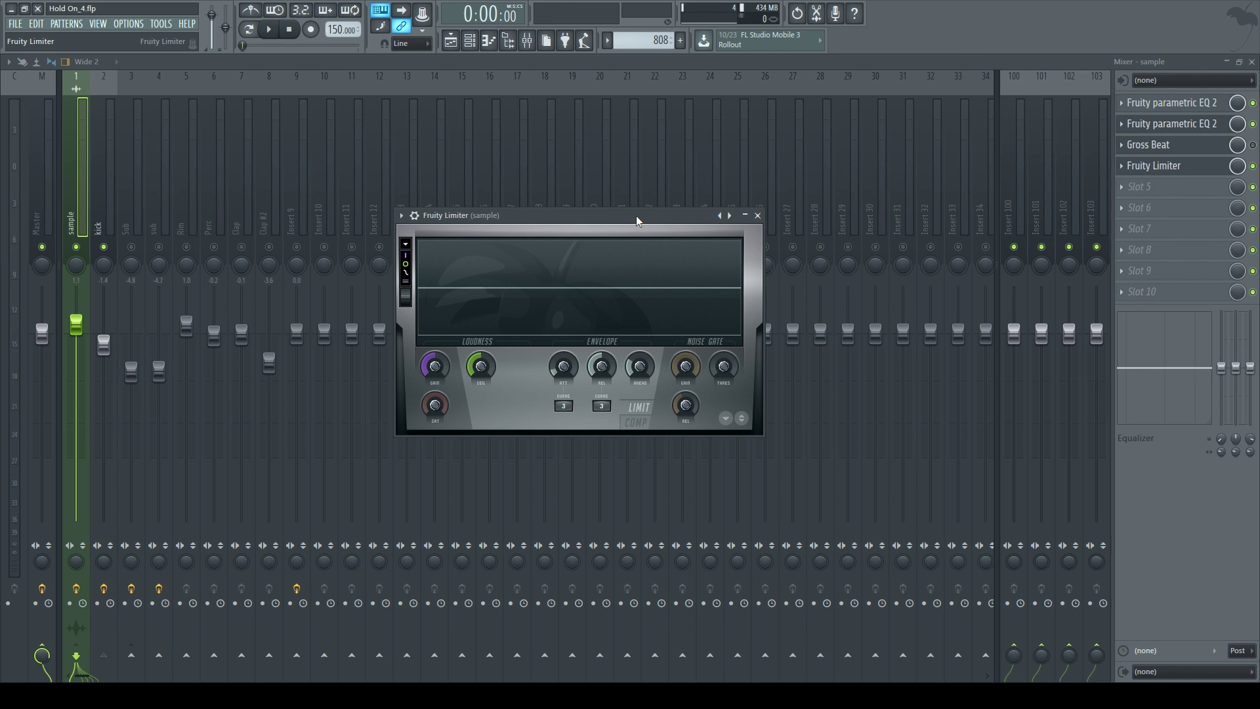
pyautogui.moveTo(636, 216); pyautogui.dragTo(636, 216)
# Step: Switch the limiter to COMP mode with the kick as sidechain input, playing the song
pyautogui.press('space')
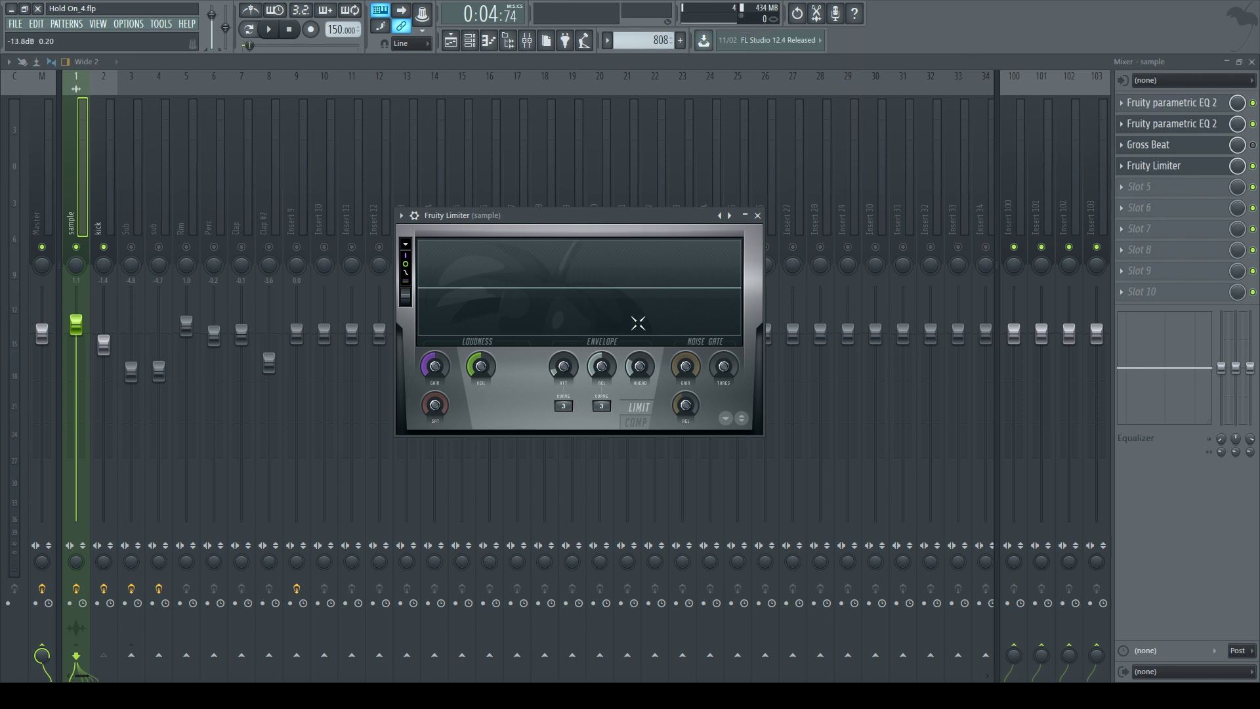
pyautogui.click(643, 422)
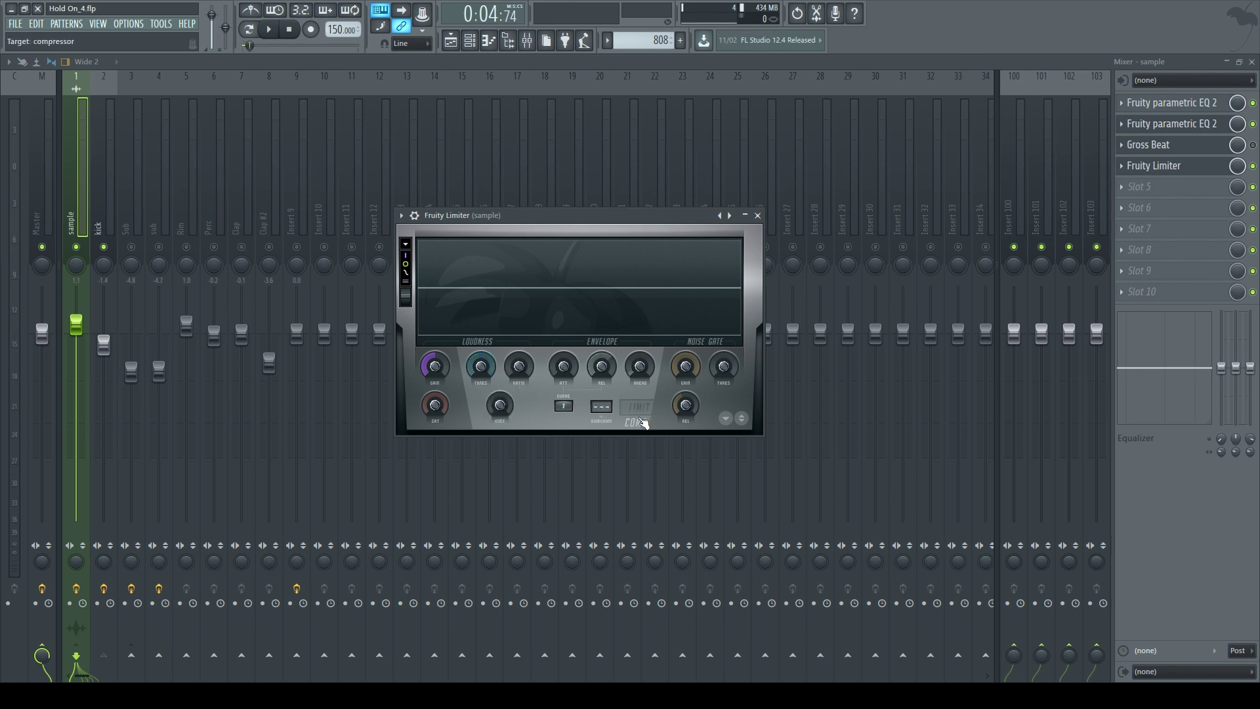
pyautogui.scroll(1, 601, 406)
pyautogui.press('space')
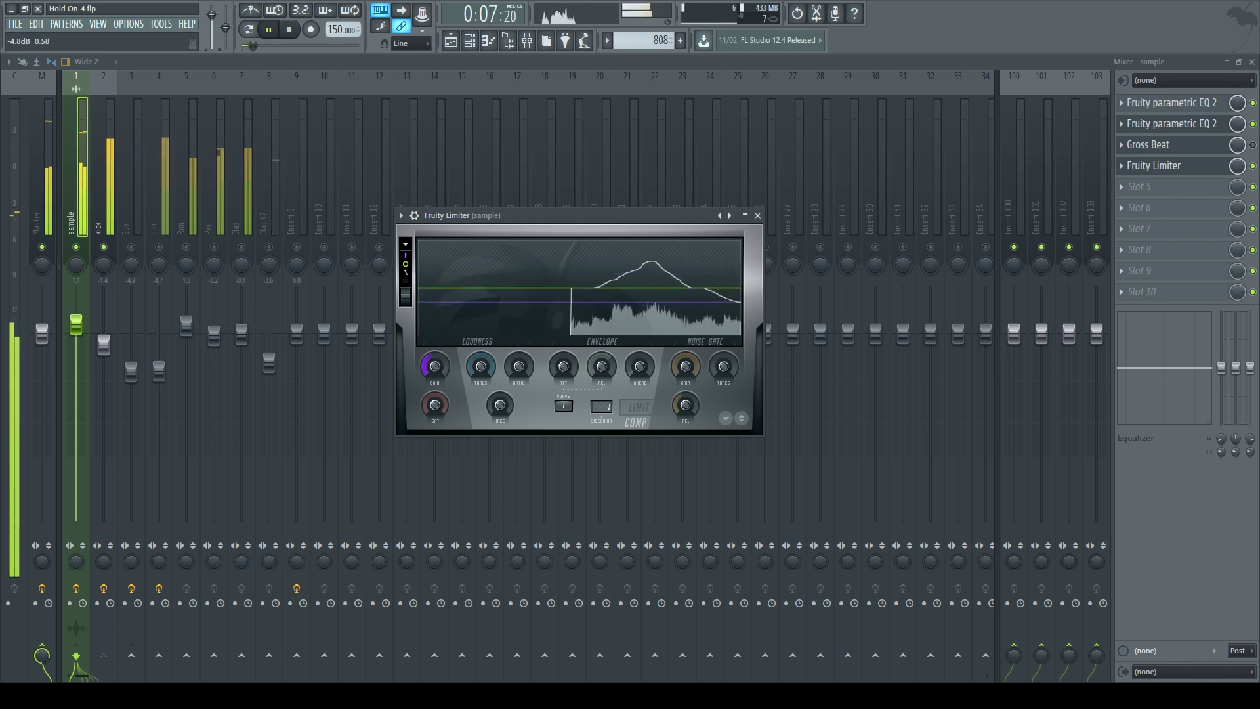
# Step: Reset the limiter gain and lower the compression threshold to -16.3 dB while listening
pyautogui.rightClick(438, 366)
pyautogui.click(443, 367)
pyautogui.press('space')
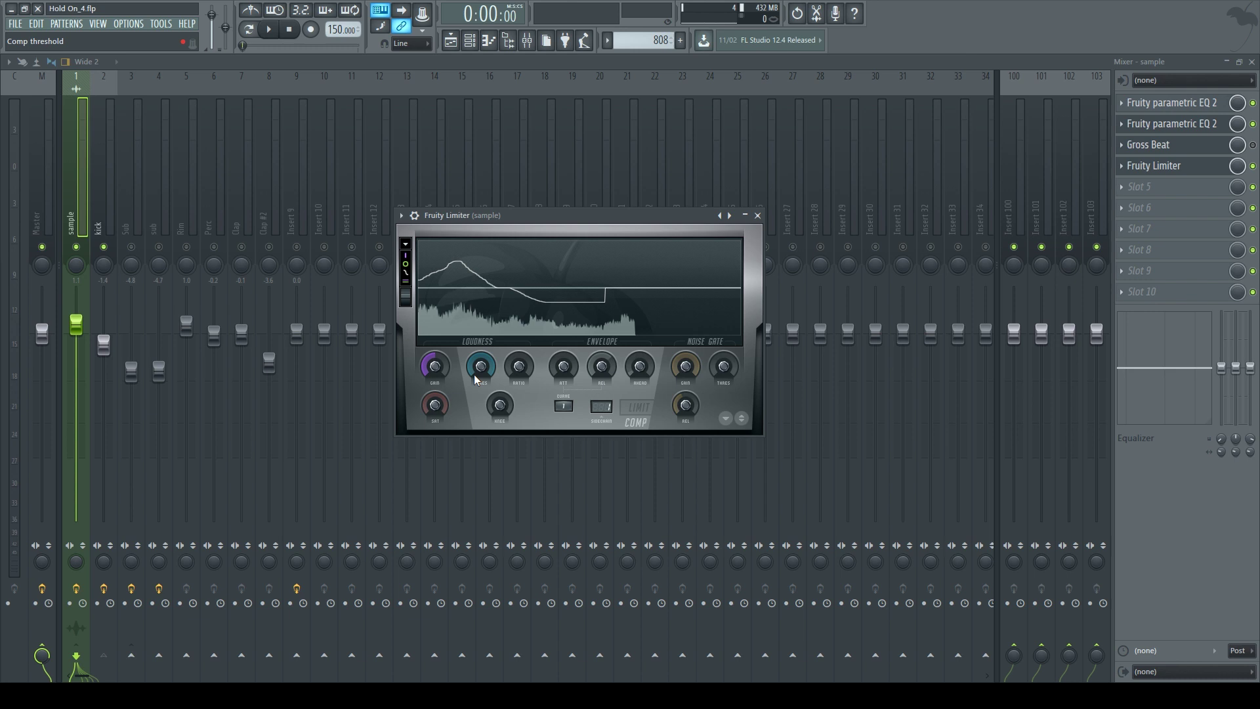
pyautogui.press('space')
pyautogui.moveTo(474, 374)
pyautogui.mouseDown()
pyautogui.moveTo(474, 388)
pyautogui.moveTo(481, 339)
pyautogui.moveTo(481, 384)
pyautogui.mouseUp()
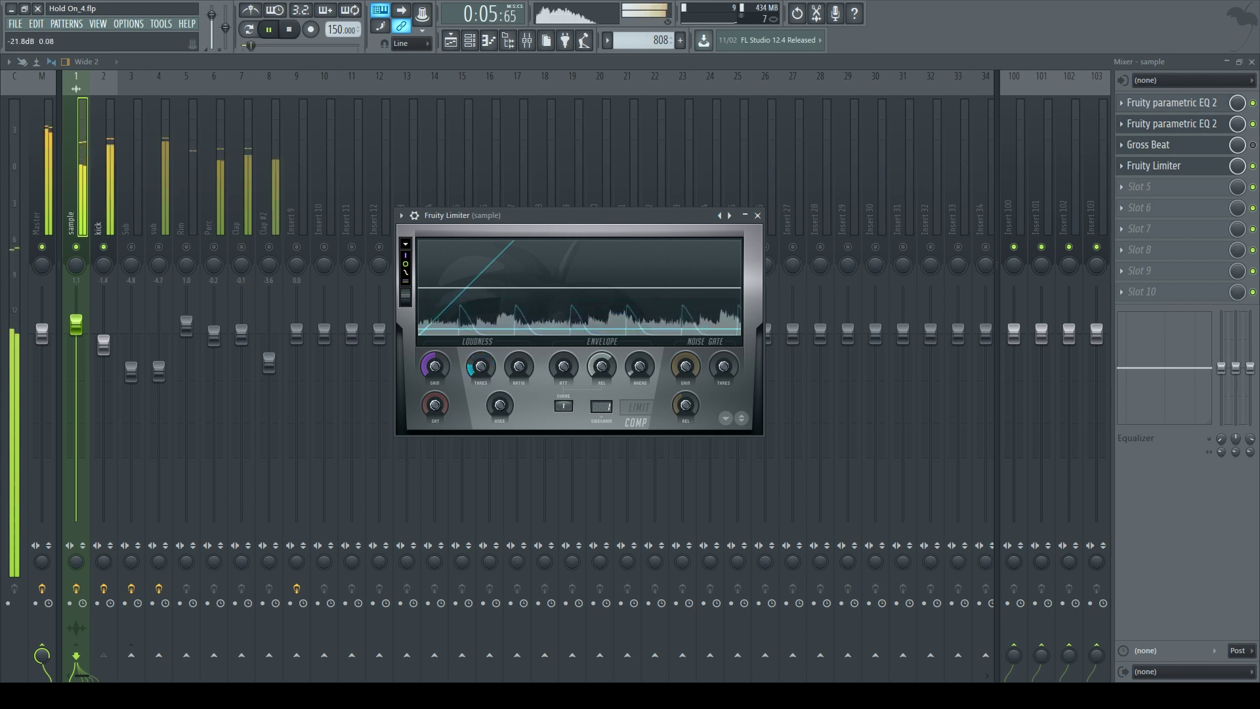
pyautogui.press('space')
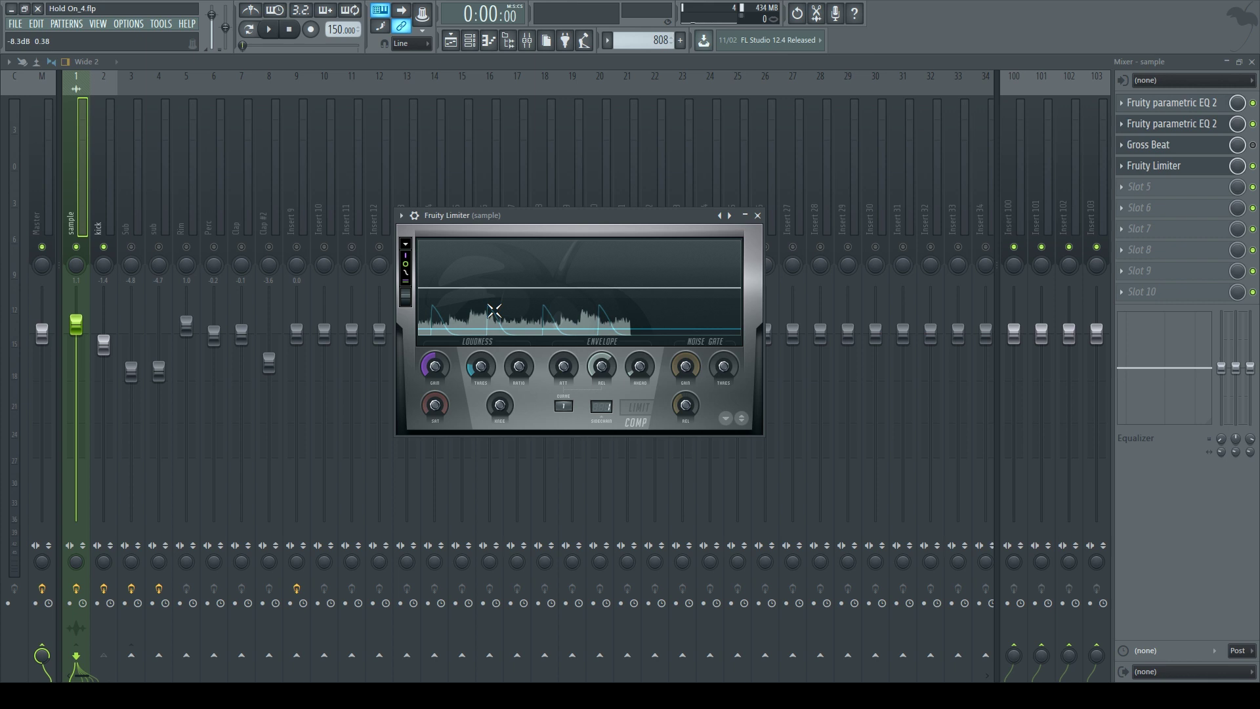
# Step: Audition the compression, then reset the threshold and pull it much lower
pyautogui.press('space')
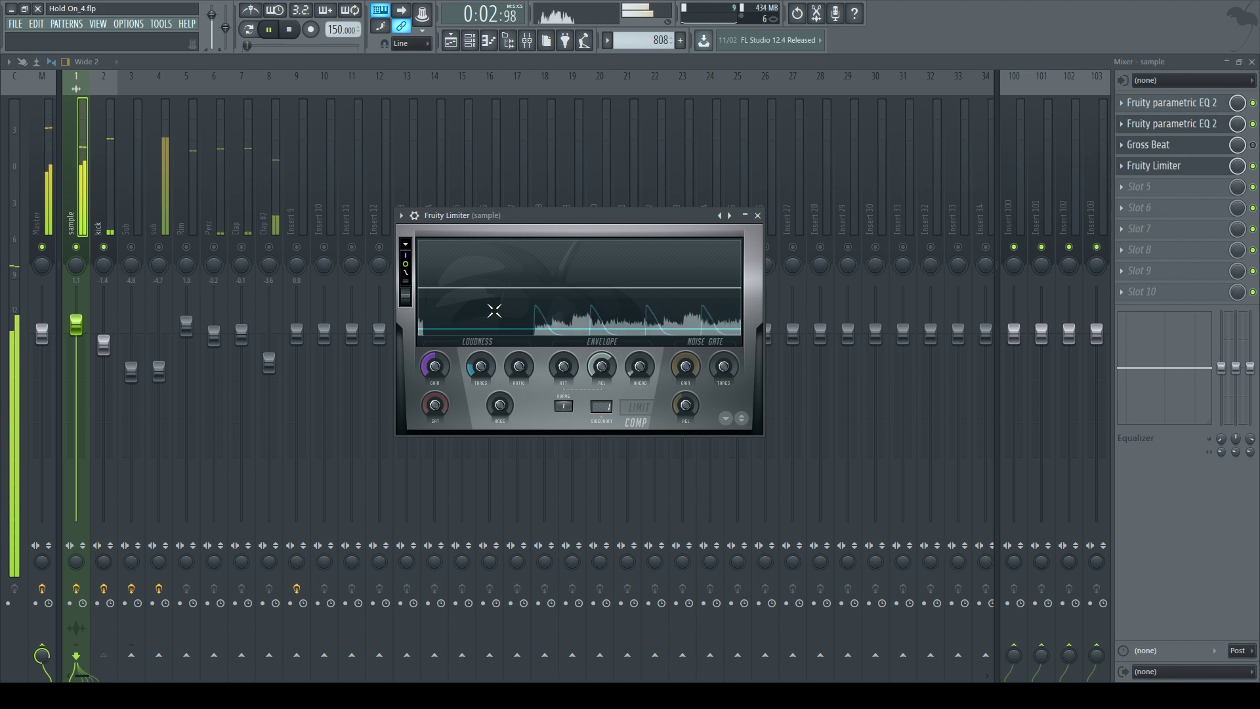
pyautogui.press('space')
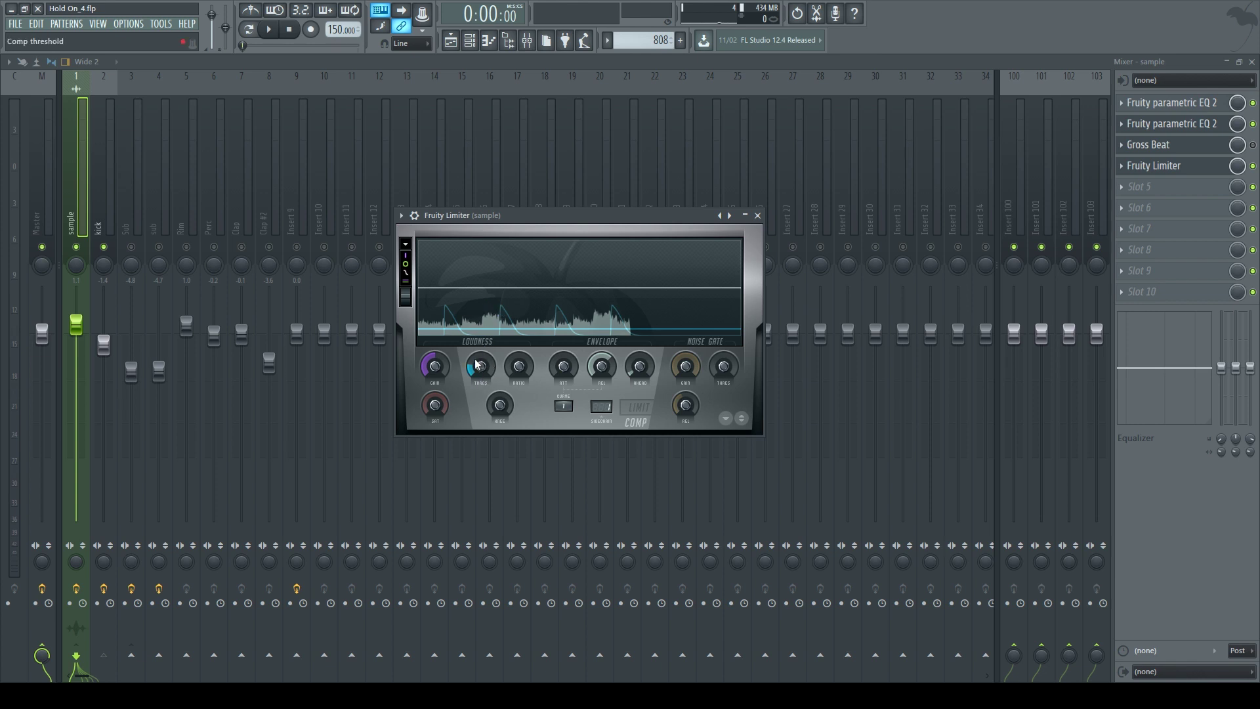
pyautogui.rightClick(476, 365)
pyautogui.click(490, 372)
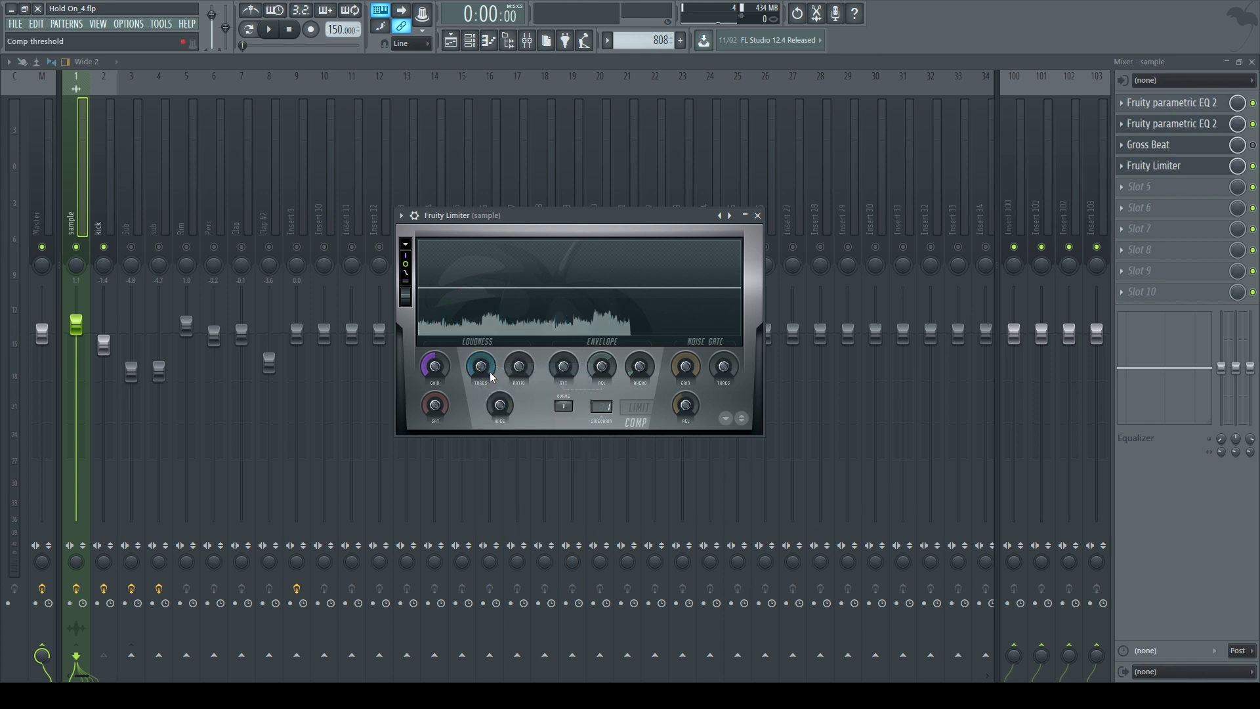
pyautogui.moveTo(490, 371); pyautogui.dragTo(486, 363)
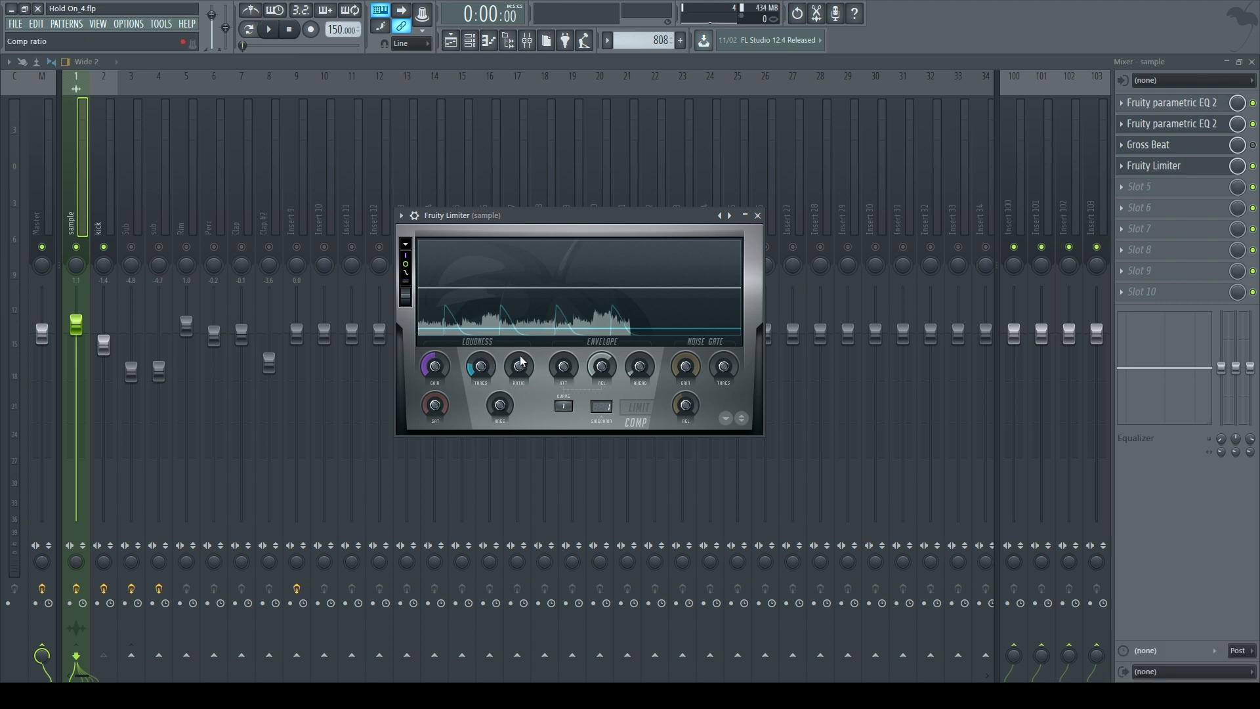
# Step: Raise the compression ratio to 2.1:1, auditioning the ducking during playback
pyautogui.press('space')
pyautogui.moveTo(520, 356); pyautogui.dragTo(527, 363)
pyautogui.press('space')
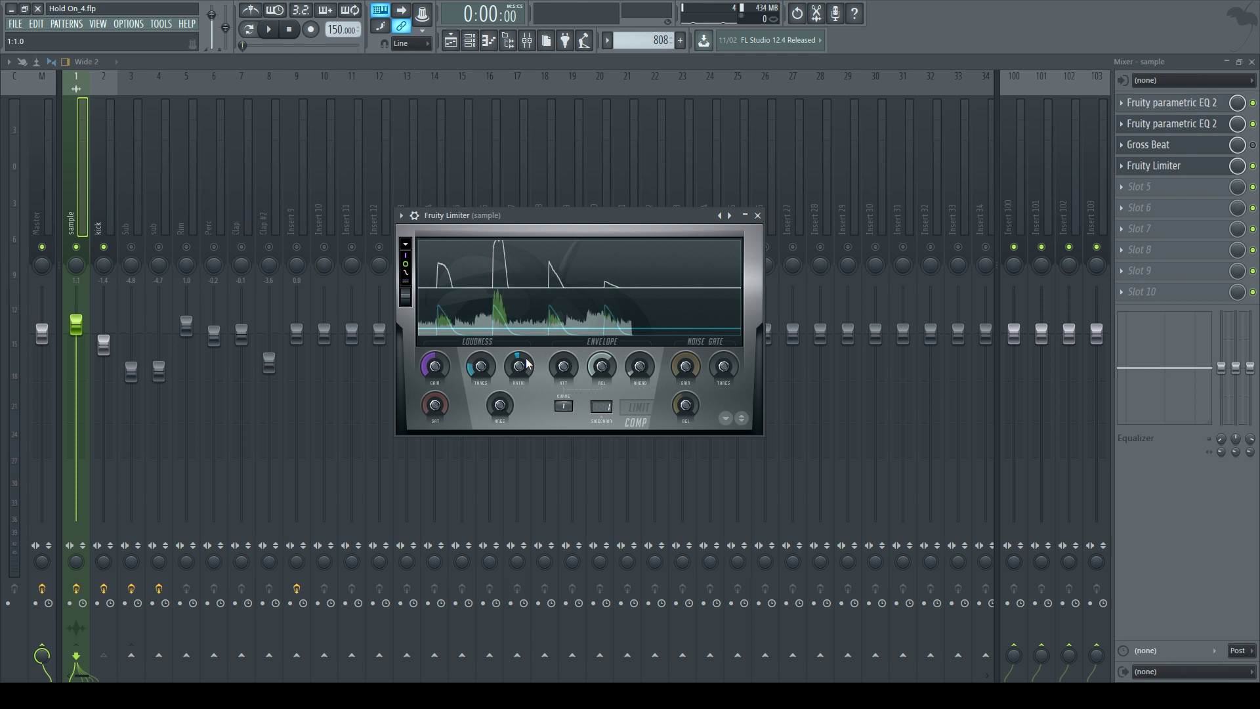
pyautogui.press('space')
pyautogui.moveTo(525, 357)
pyautogui.mouseDown()
pyautogui.moveTo(526, 311)
pyautogui.moveTo(526, 357)
pyautogui.mouseUp()
pyautogui.press('space')
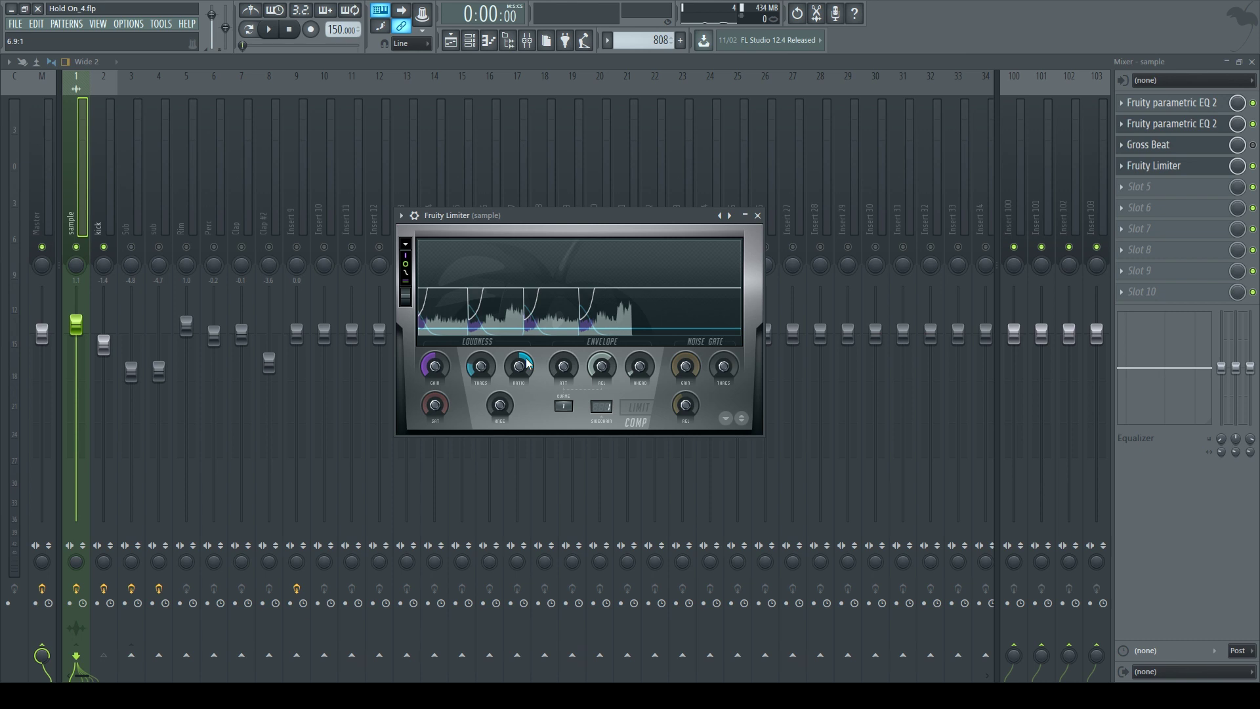
pyautogui.press('space')
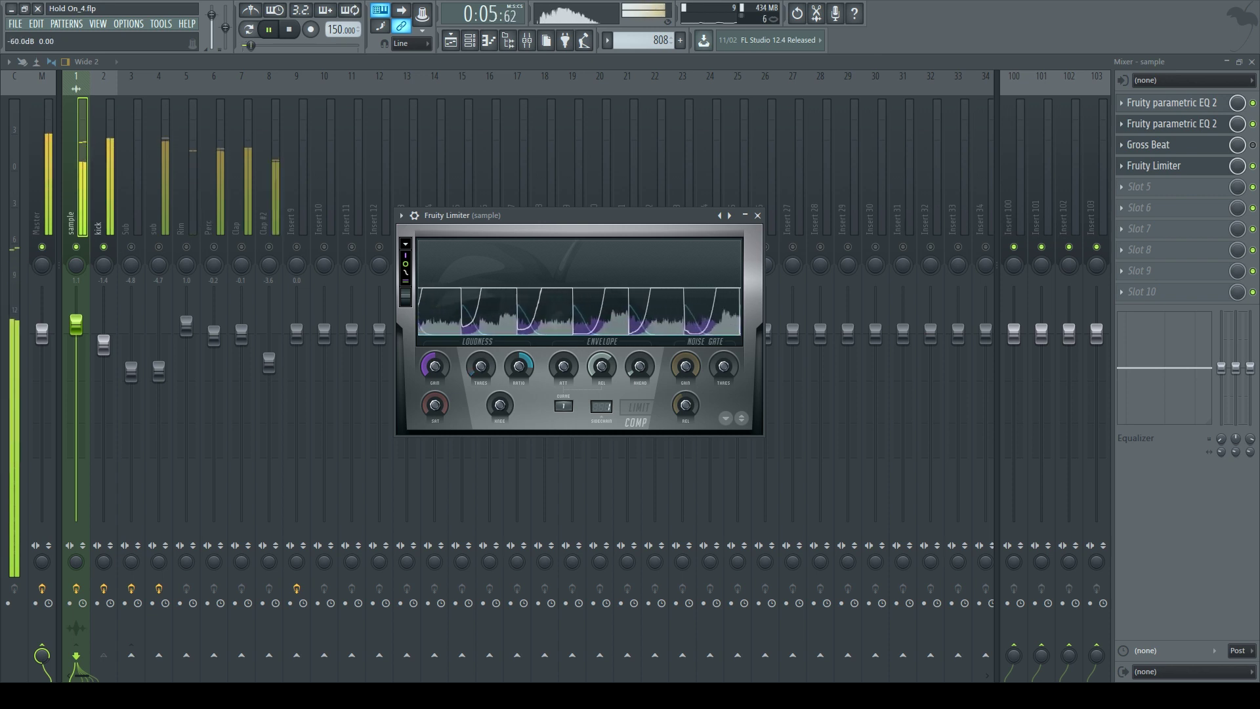
# Step: Lower the threshold from about -26.5 dB to about -29 dB and increase the ratio, auditioning
pyautogui.moveTo(481, 365)
pyautogui.mouseDown()
pyautogui.moveTo(481, 354)
pyautogui.moveTo(481, 366)
pyautogui.mouseUp()
pyautogui.press('space')
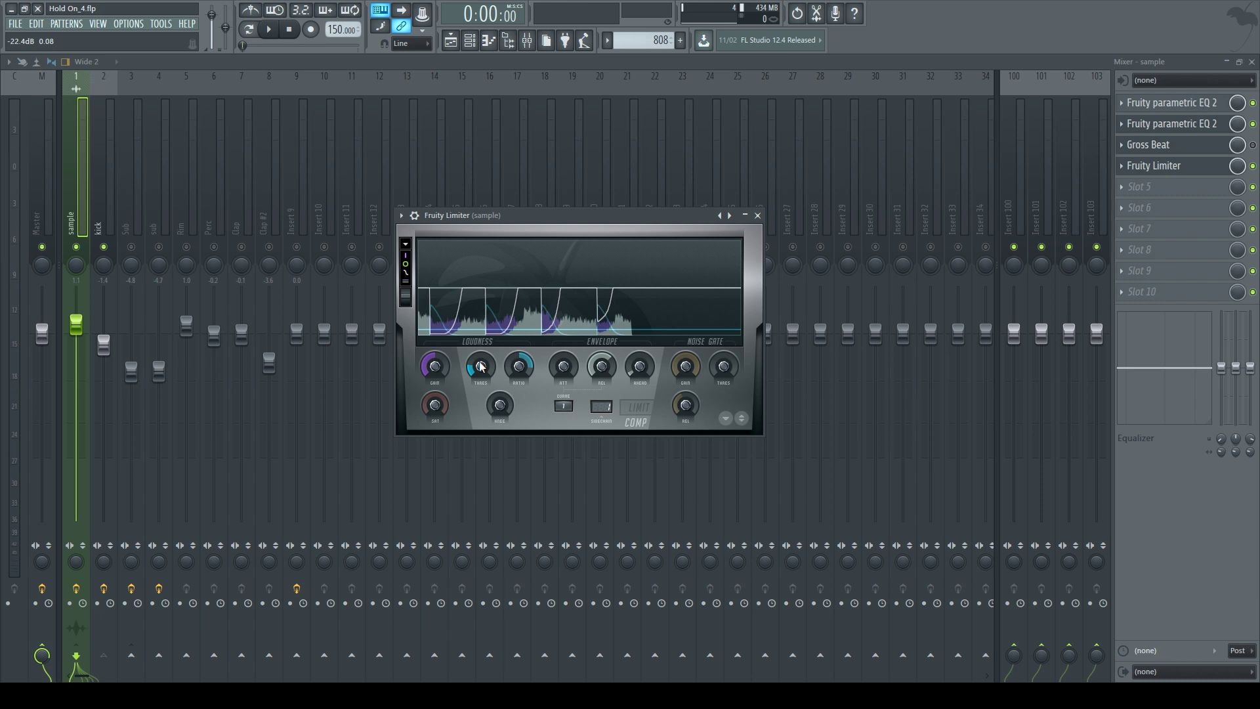
pyautogui.press('space')
pyautogui.moveTo(481, 367); pyautogui.dragTo(481, 376)
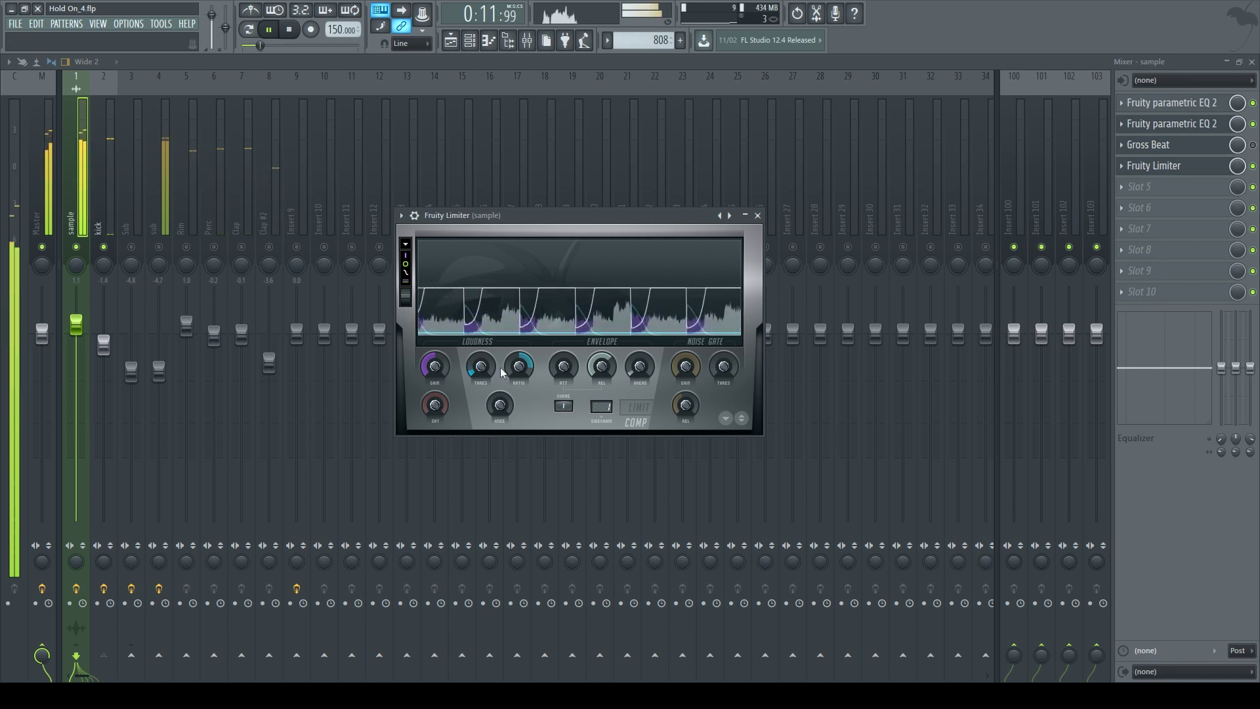
pyautogui.moveTo(518, 366); pyautogui.dragTo(526, 366)
pyautogui.press('space')
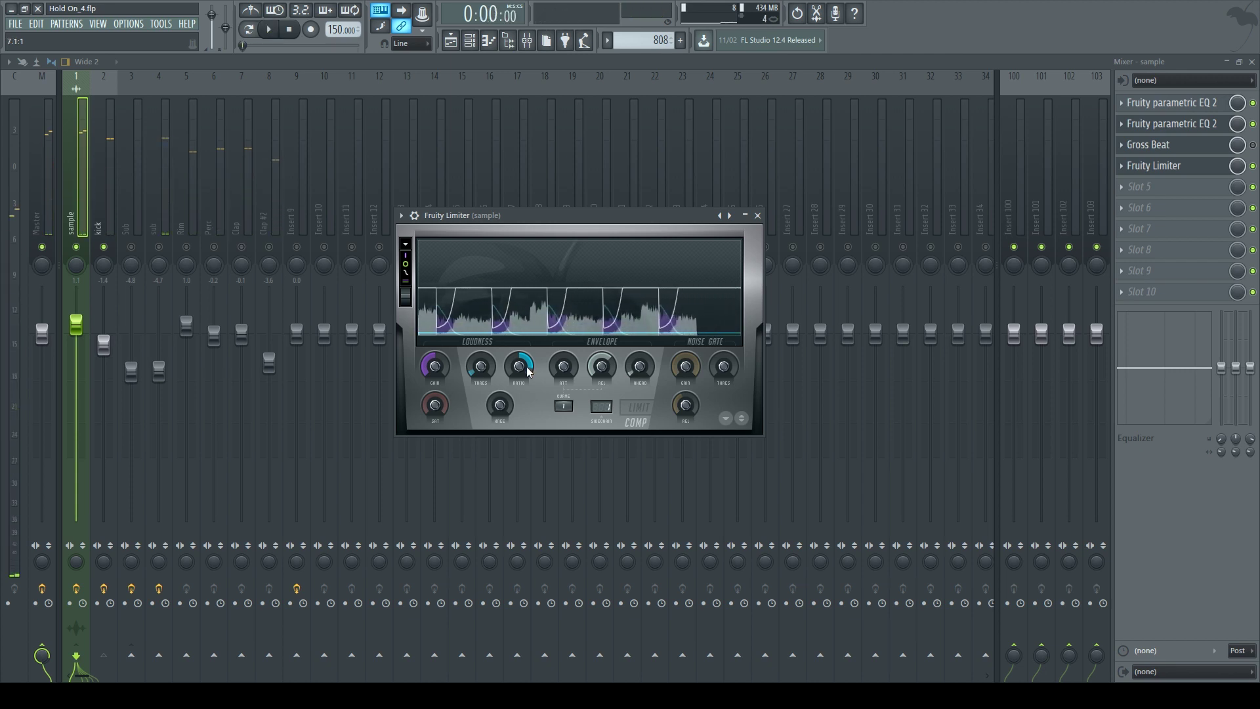
pyautogui.press('space')
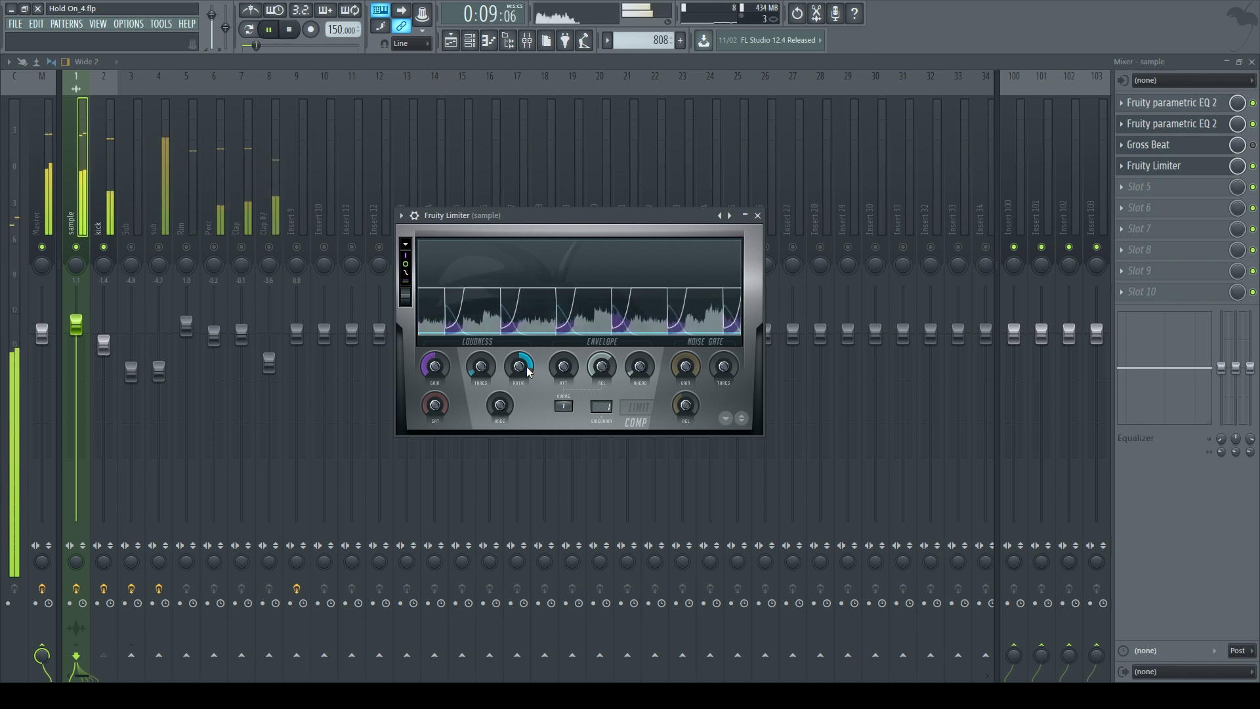
pyautogui.press('space')
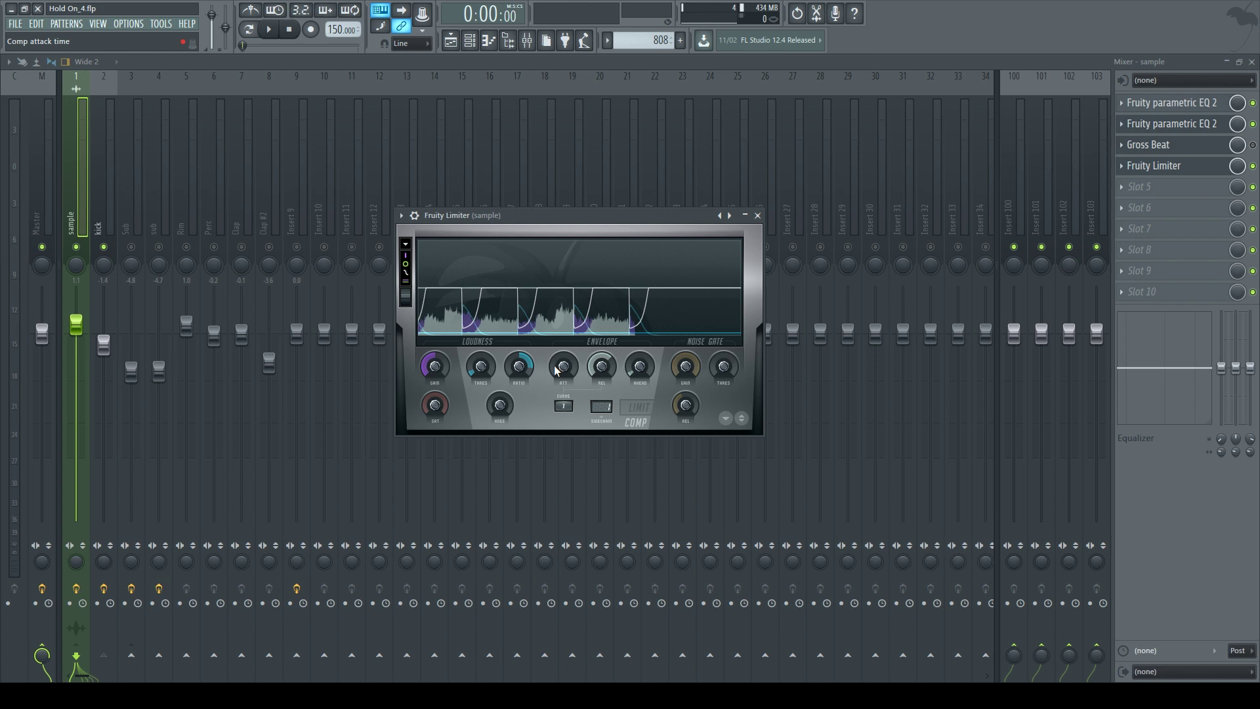
# Step: Shorten the compressor attack from about 6.7 ms to about 1.01 ms while auditioning
pyautogui.press('space')
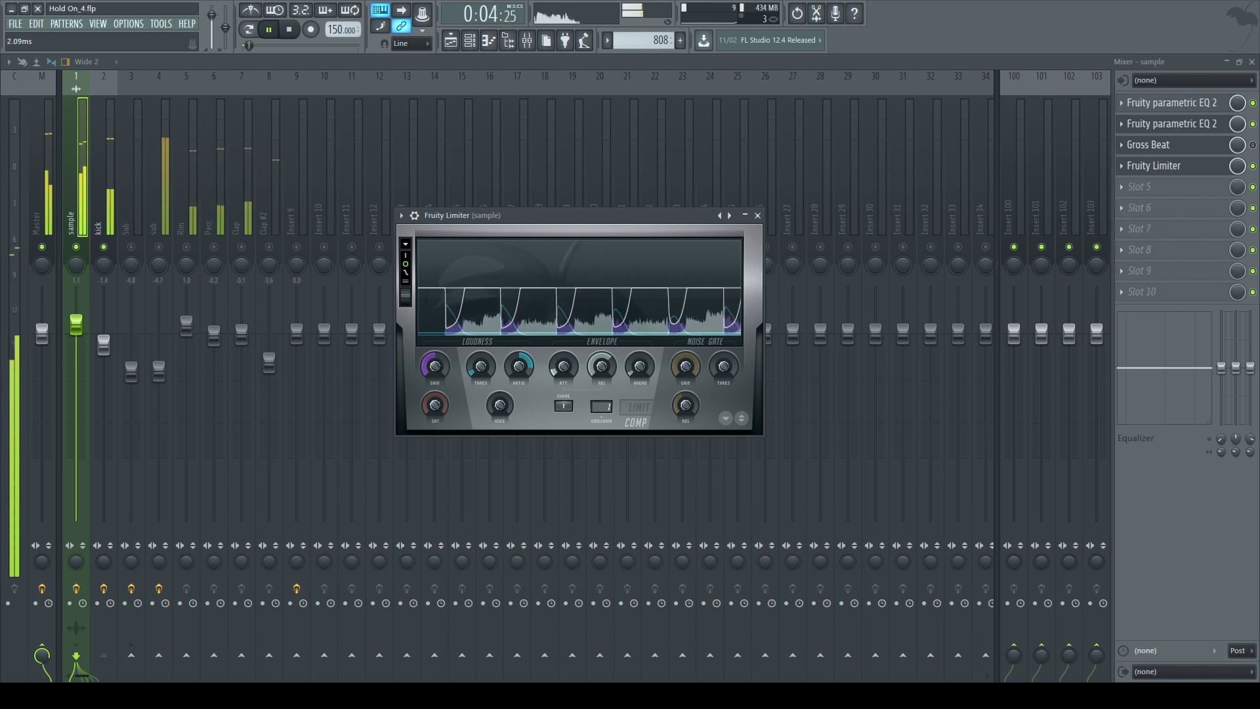
pyautogui.moveTo(564, 366); pyautogui.dragTo(557, 369)
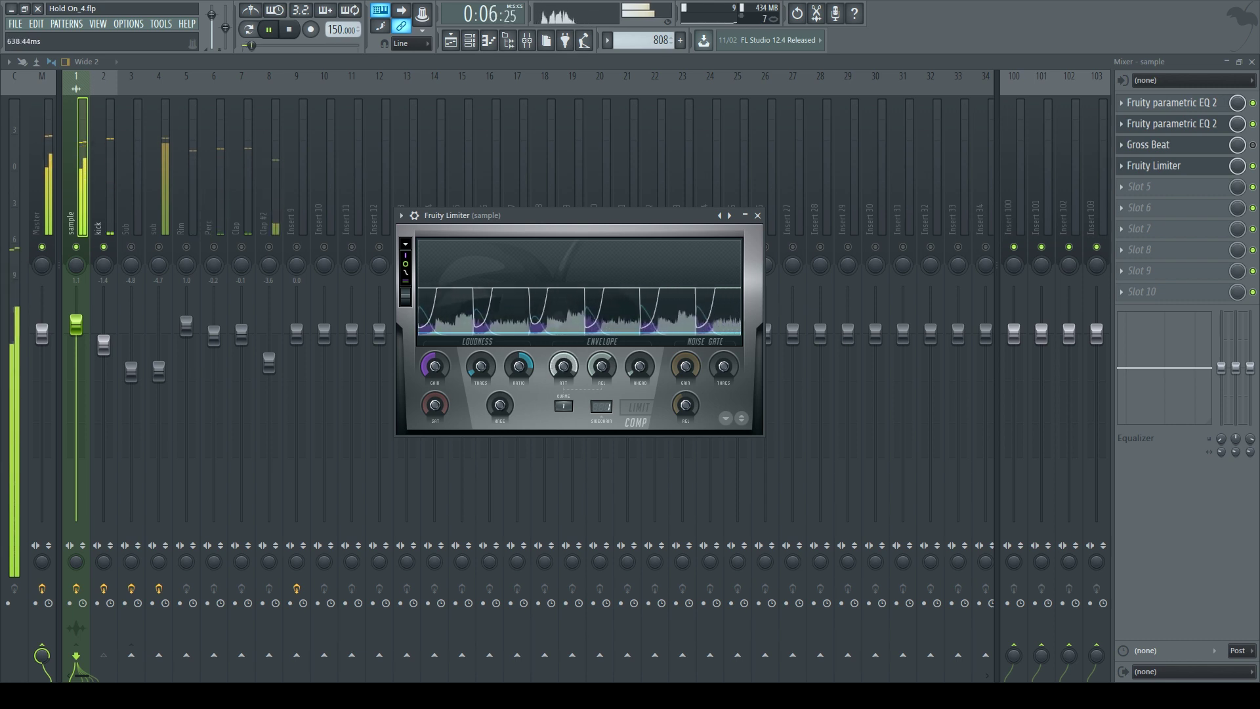
pyautogui.press('space')
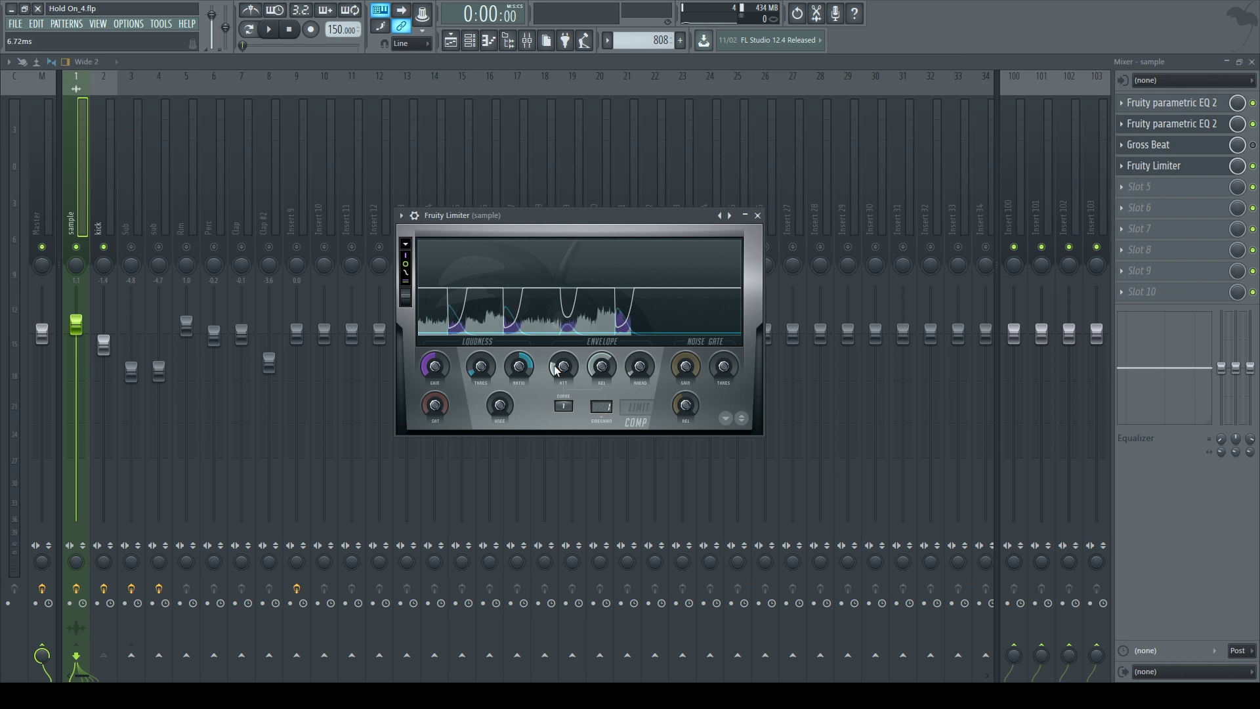
pyautogui.press('space')
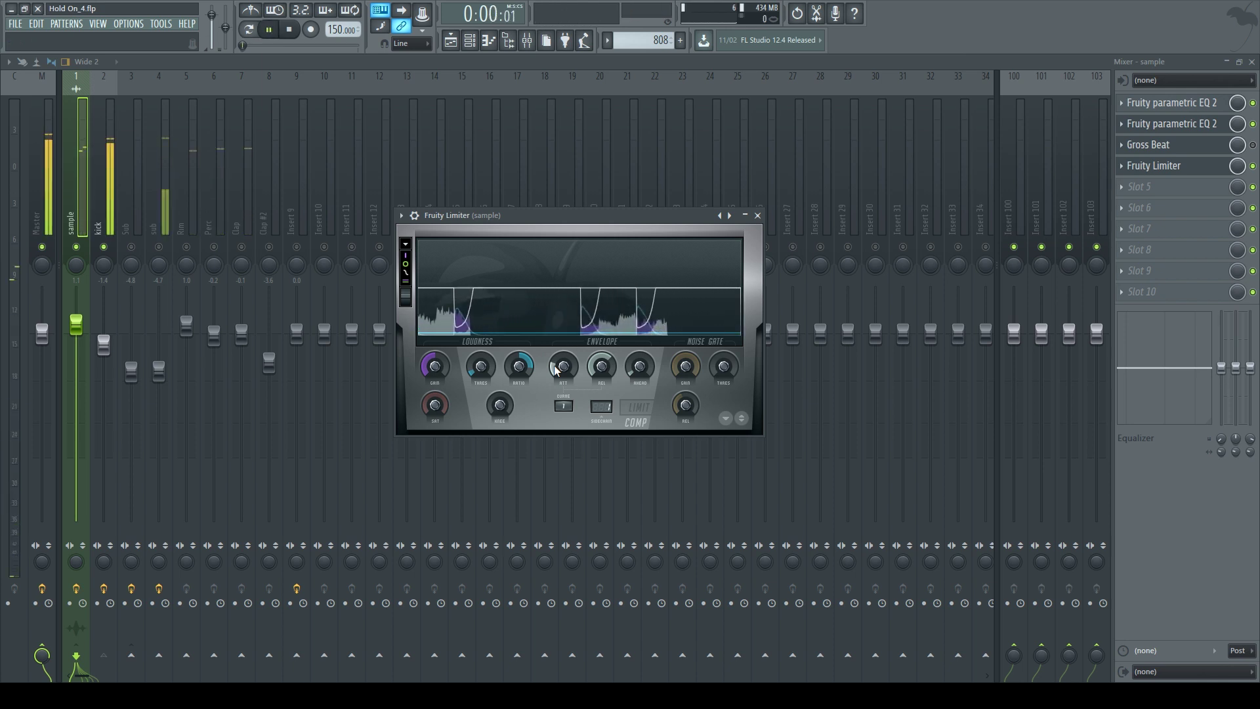
pyautogui.click(554, 365)
pyautogui.moveTo(563, 365)
pyautogui.mouseDown()
pyautogui.moveTo(563, 380)
pyautogui.moveTo(554, 365)
pyautogui.mouseUp()
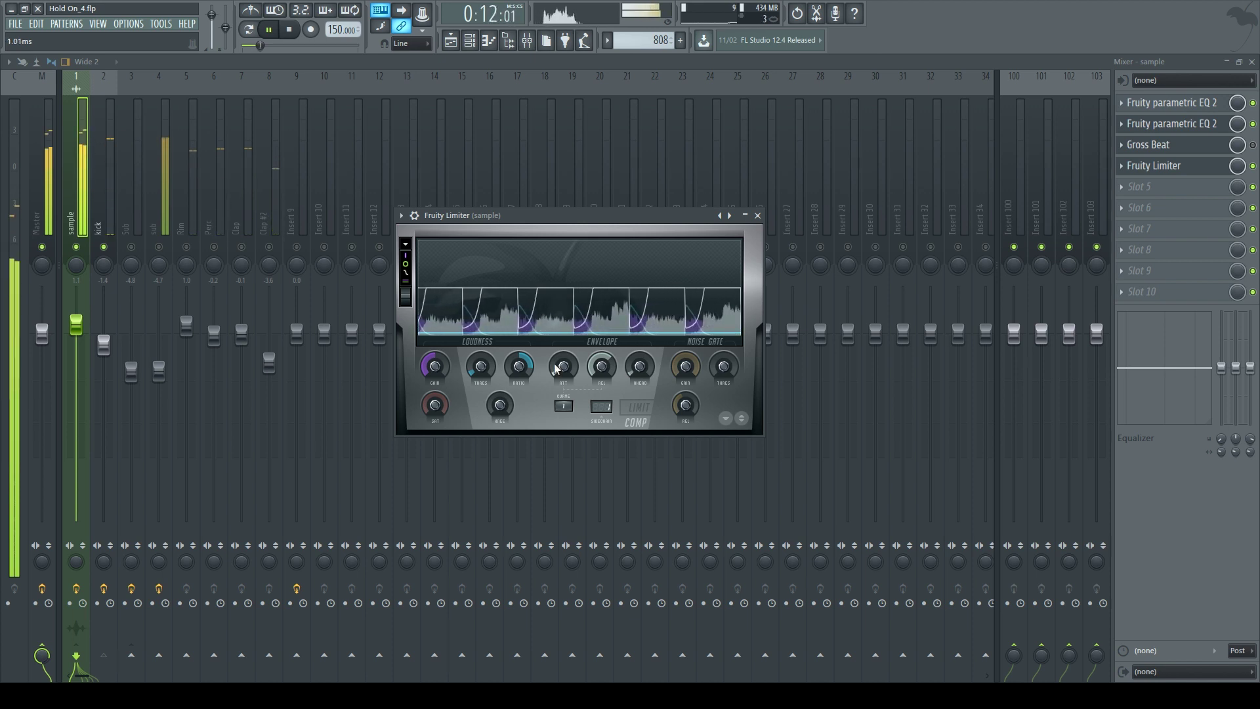
pyautogui.press('space')
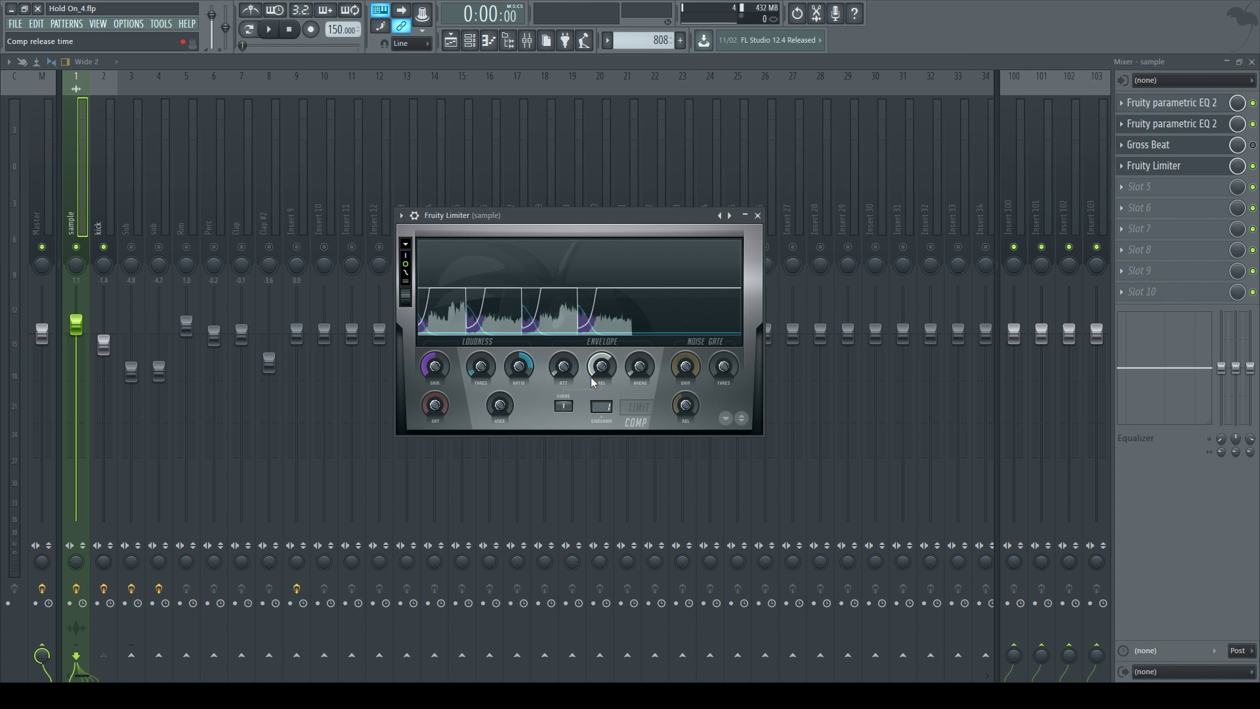
# Step: Adjust the compressor release during playback, trying about 55 ms and settling near 80.45 ms
pyautogui.press('space')
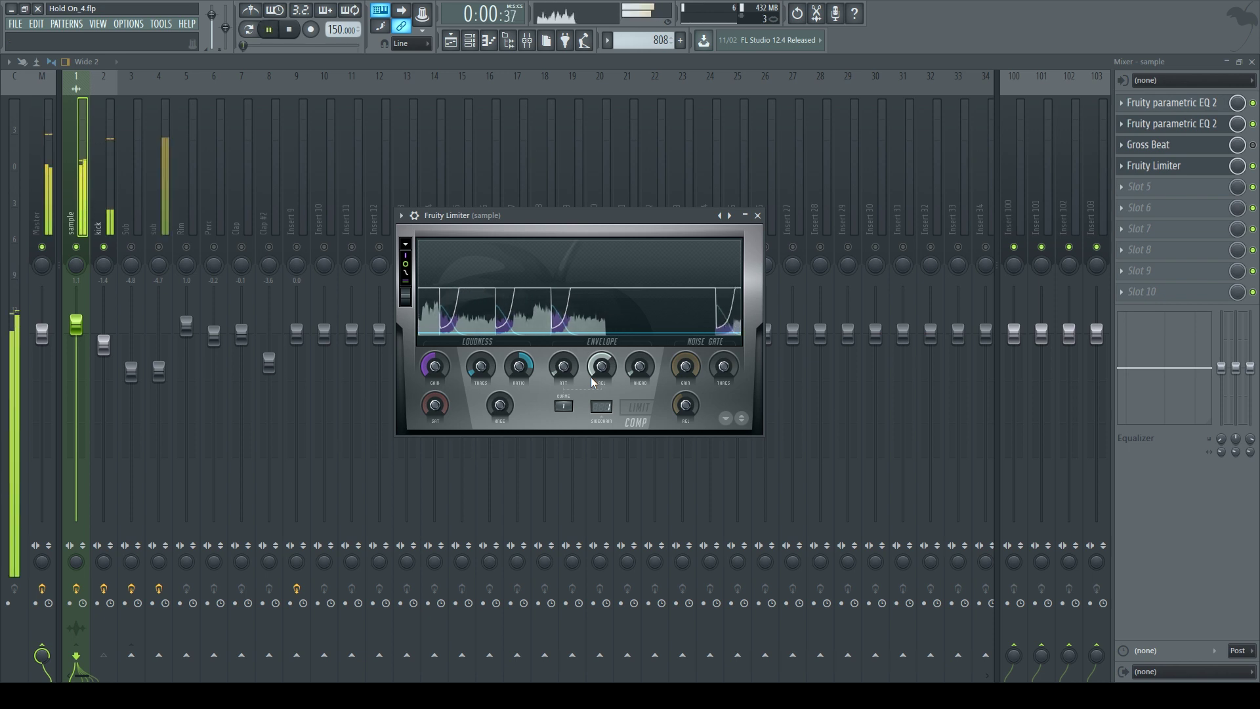
pyautogui.click(591, 377)
pyautogui.moveTo(601, 366); pyautogui.dragTo(601, 410)
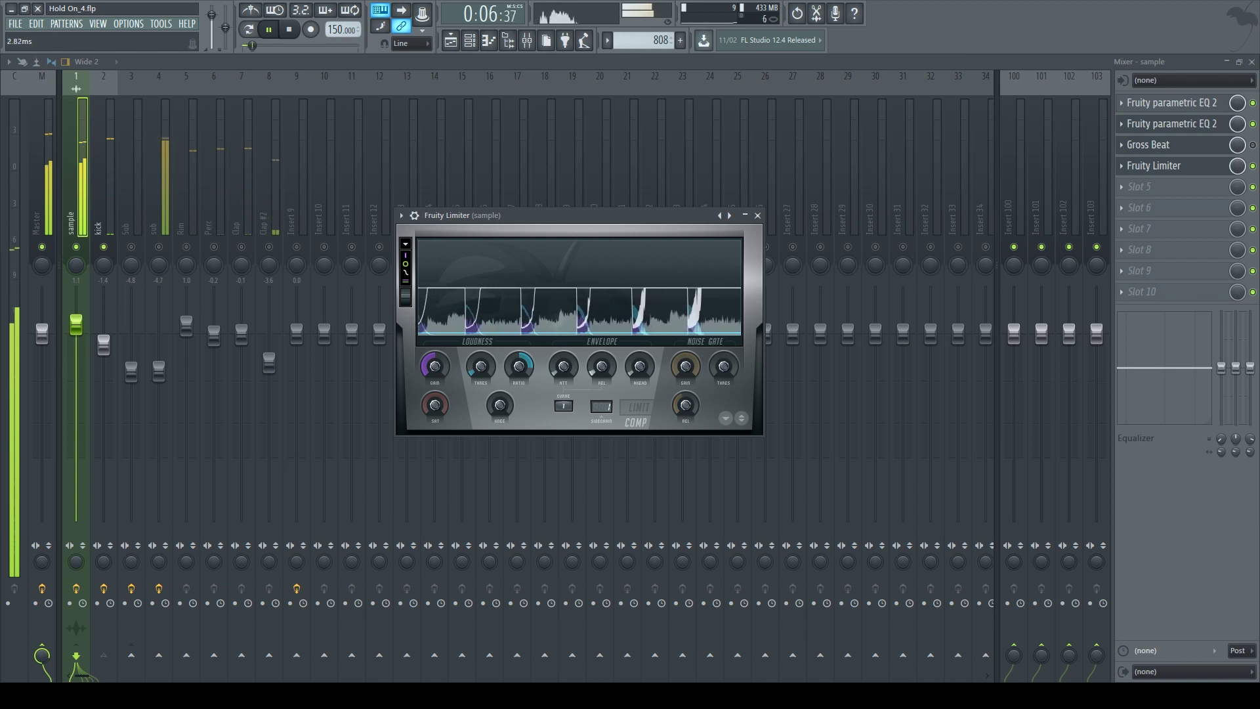
pyautogui.moveTo(601, 410); pyautogui.dragTo(599, 367)
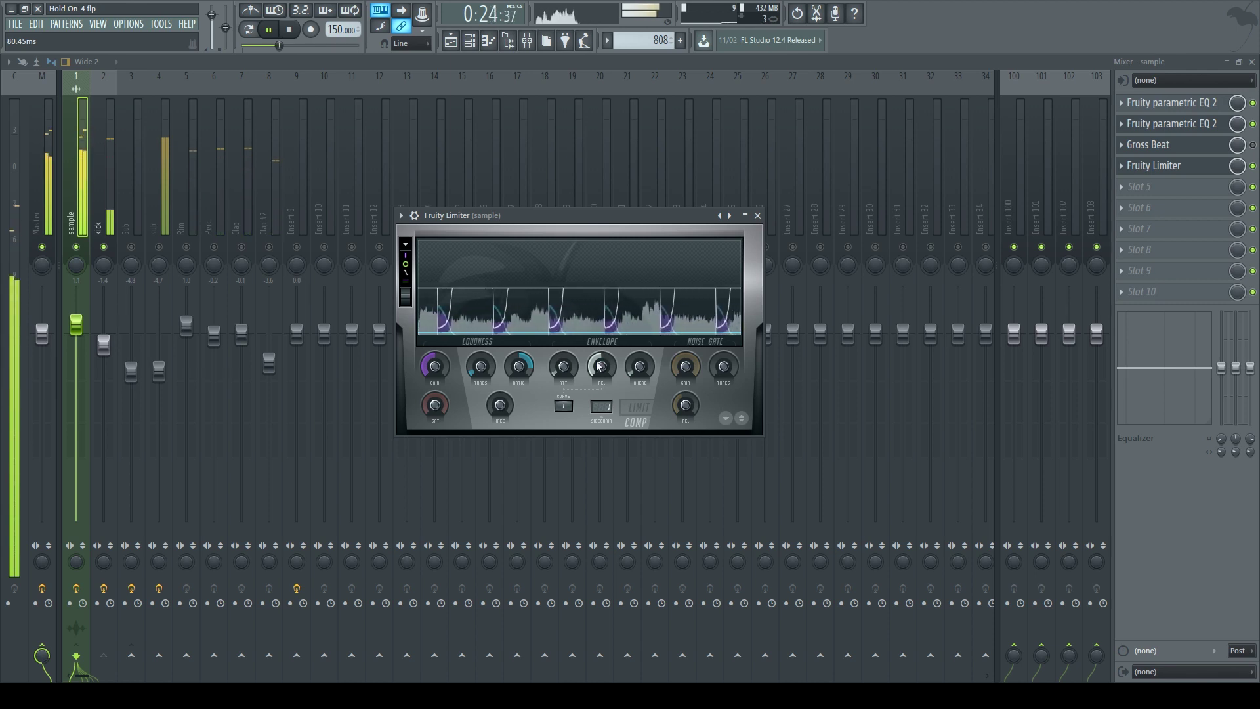
# Step: Save the Fruity Limiter's sidechain compression settings as a new preset named 'example'
pyautogui.press('space')
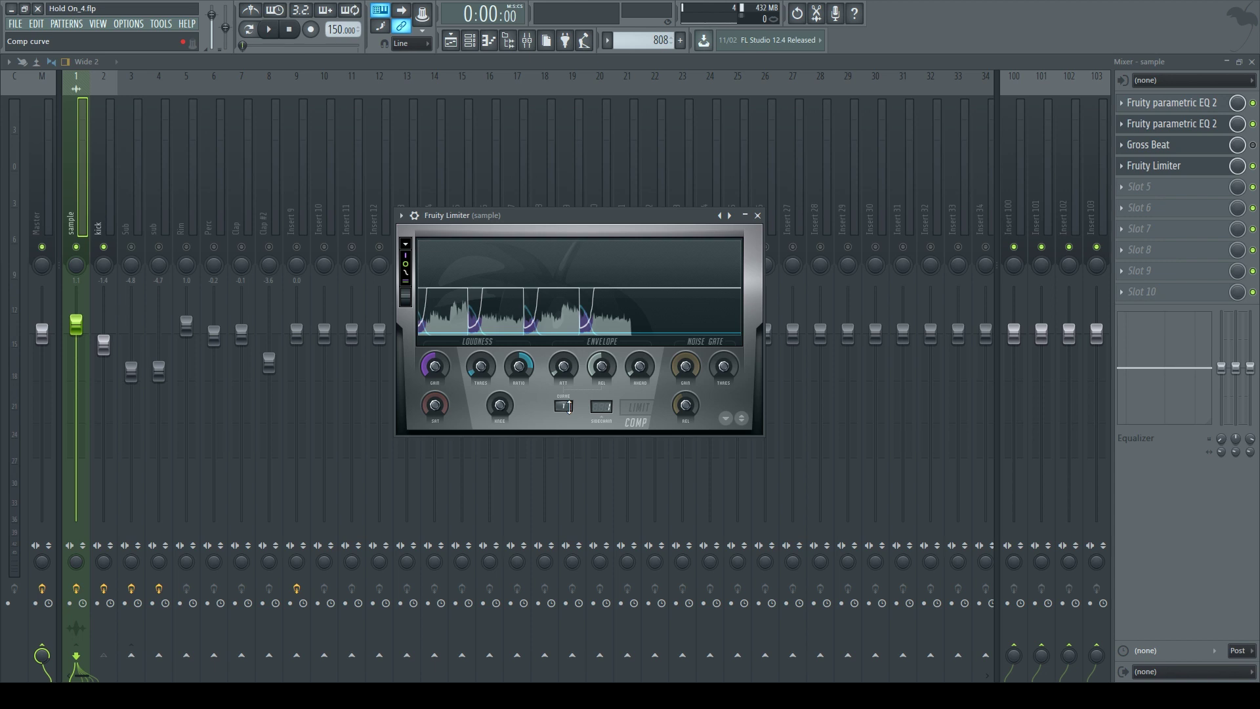
pyautogui.click(401, 216)
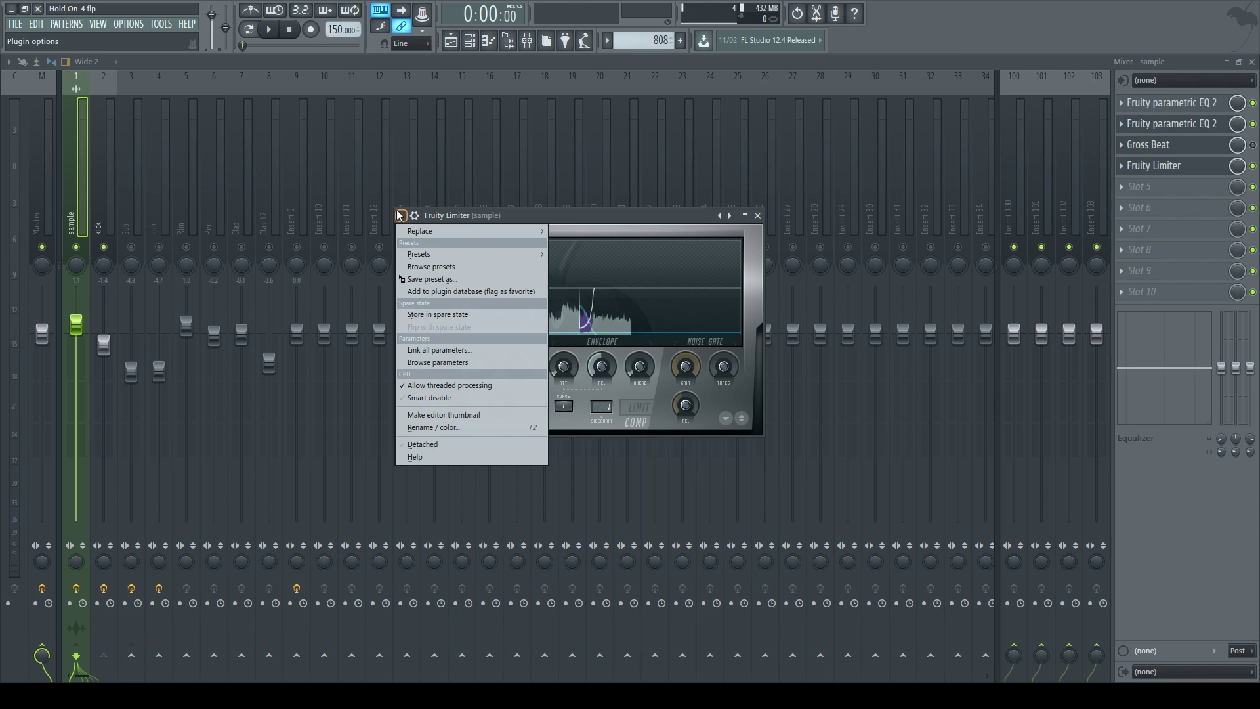
pyautogui.click(444, 278)
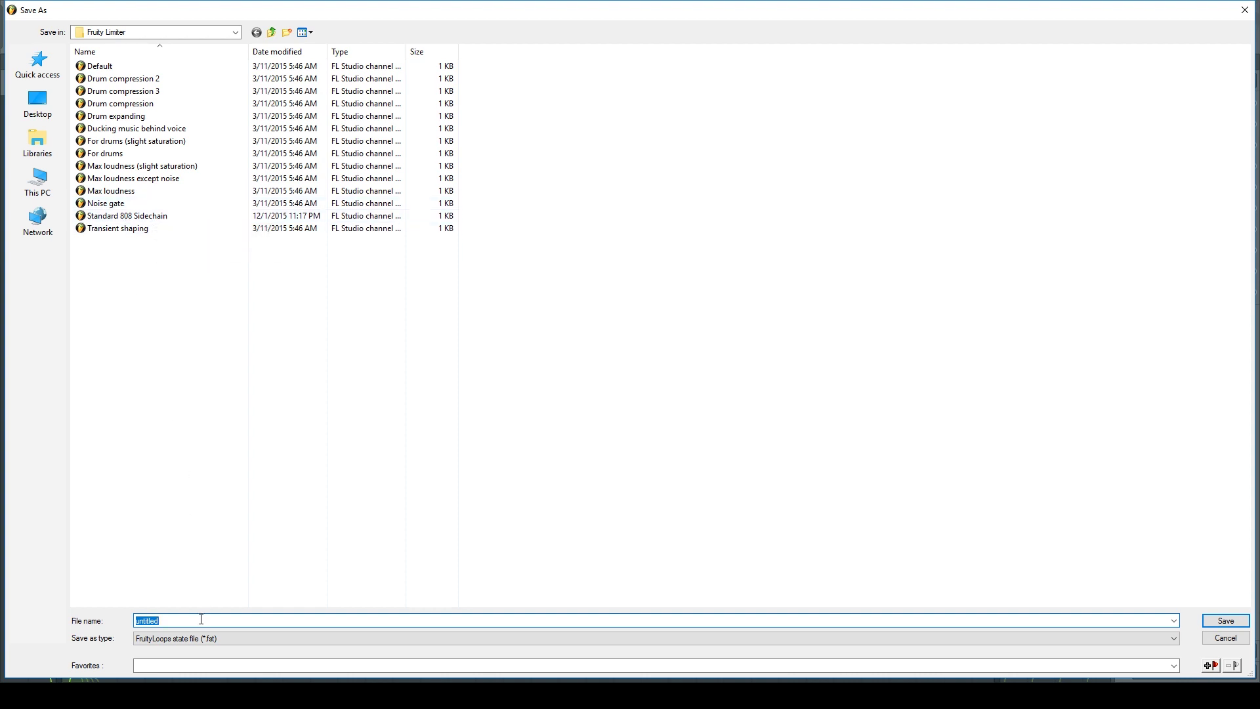
pyautogui.write('example')
pyautogui.click(1242, 620)
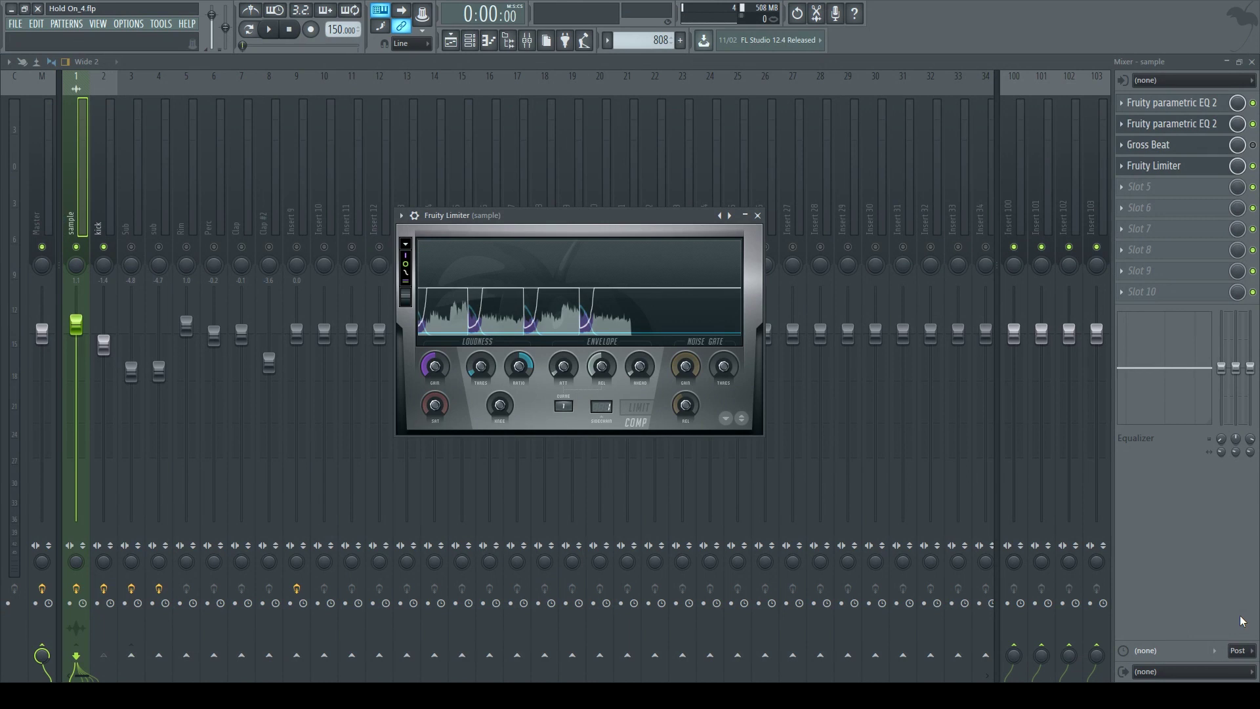
# Step: Audition the mix, then move the sub insert left to insert 3 beside the kick
pyautogui.press('space')
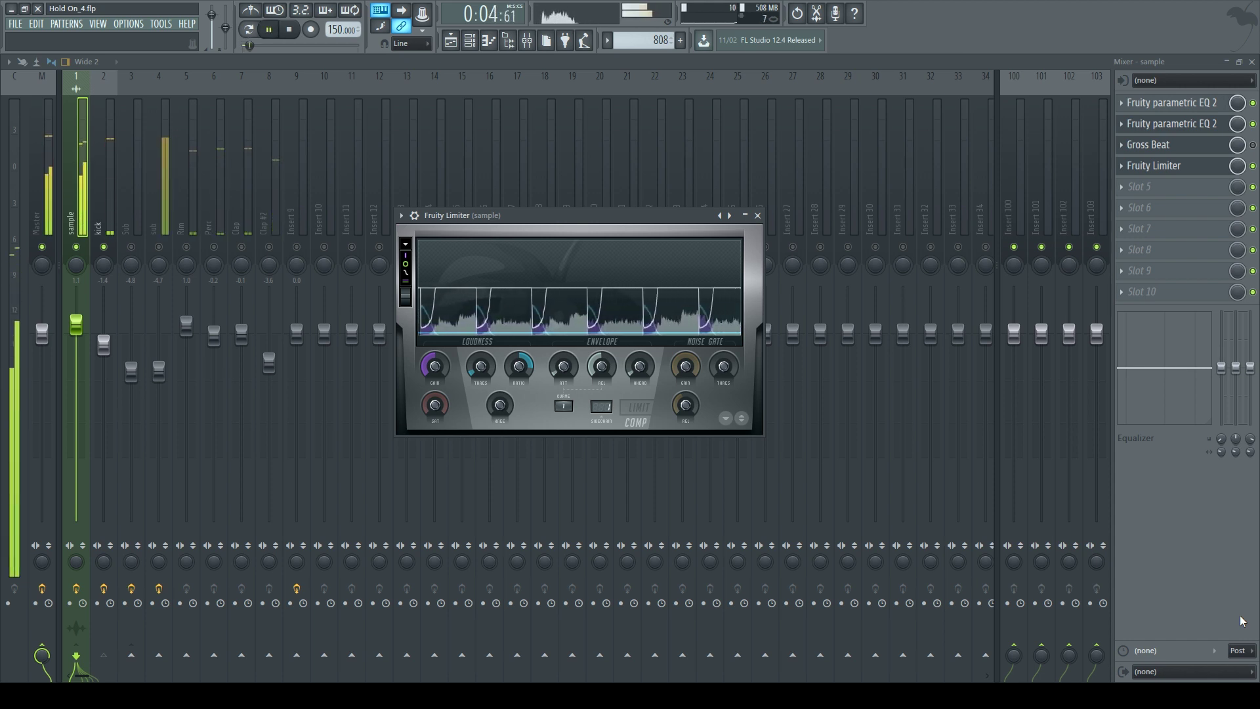
pyautogui.press('space')
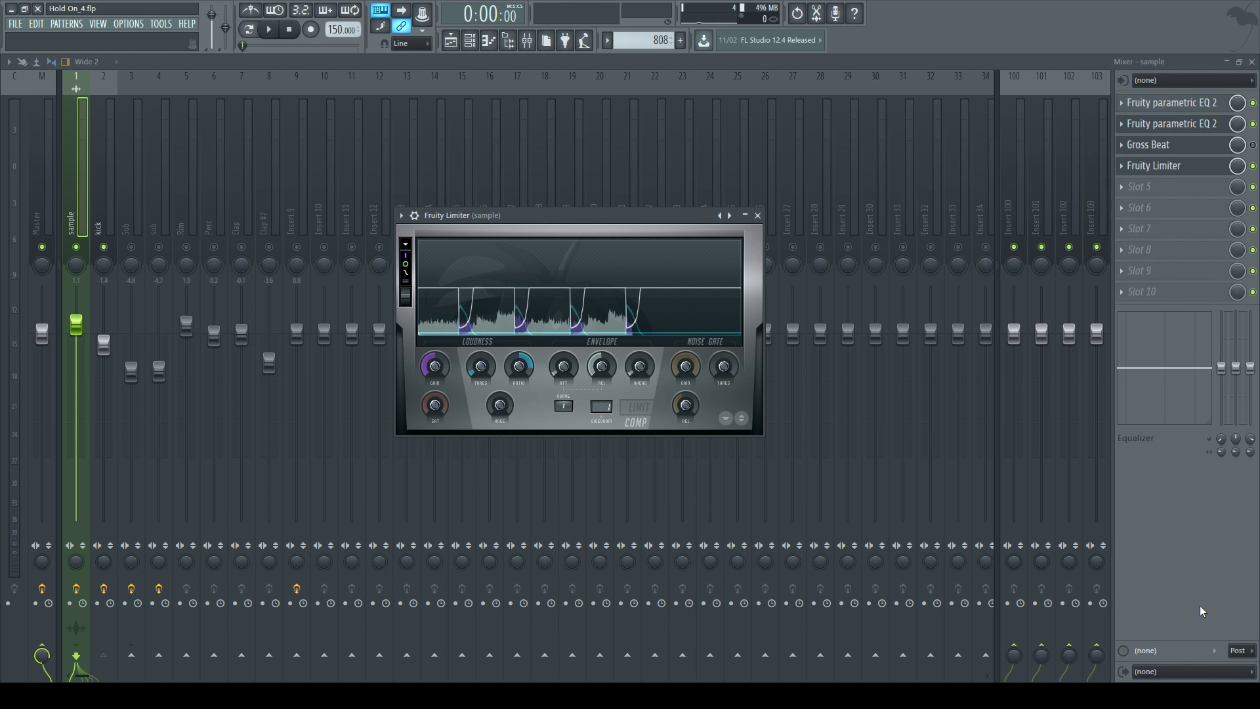
pyautogui.click(168, 268)
pyautogui.scroll(1, 142, 252)
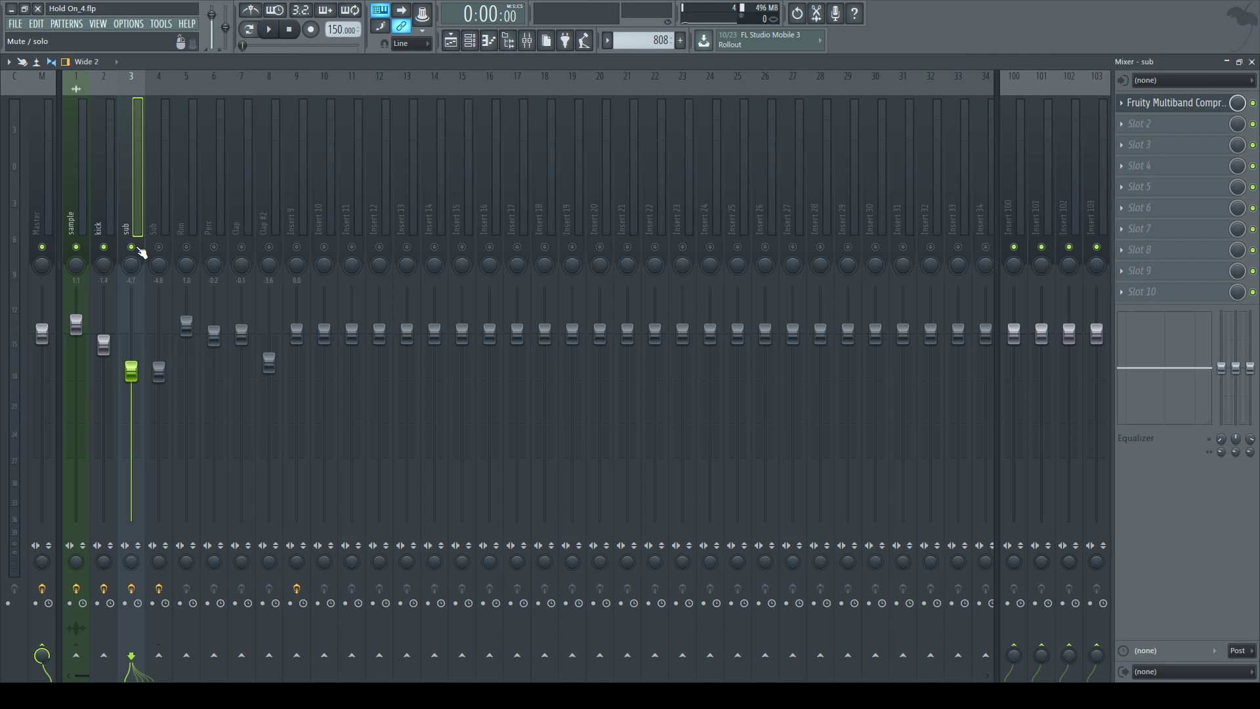
pyautogui.press('space')
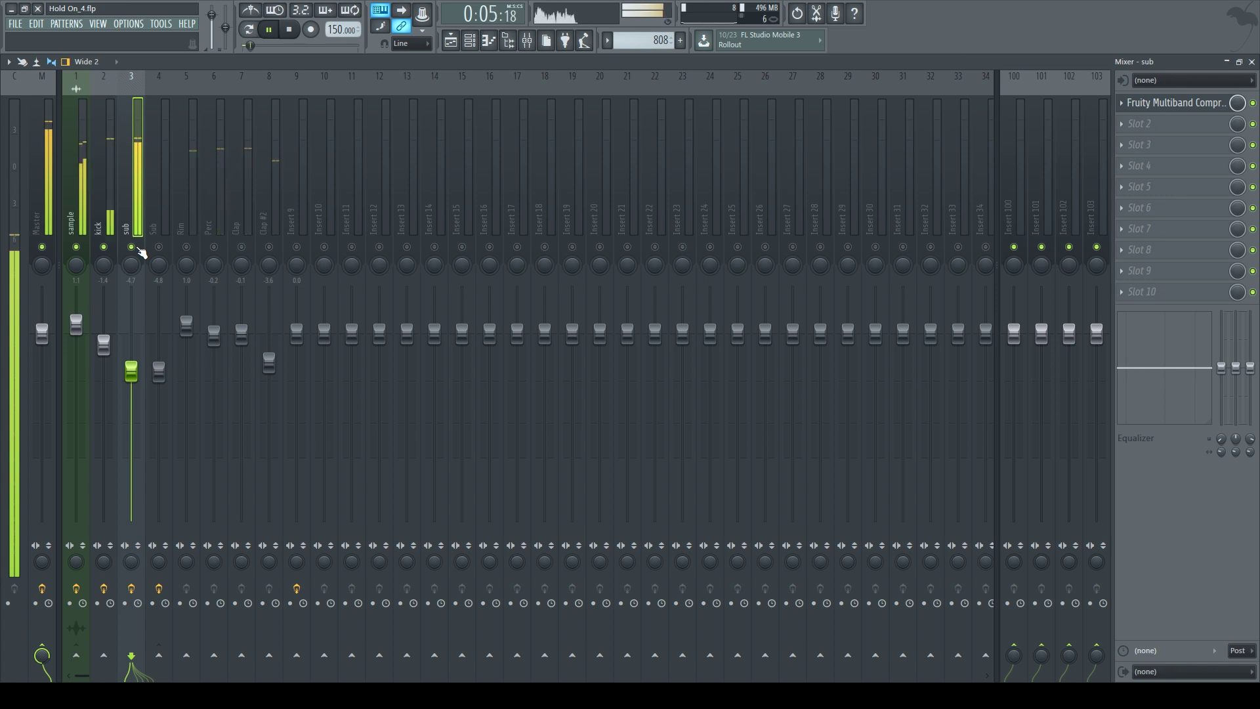
pyautogui.press('space')
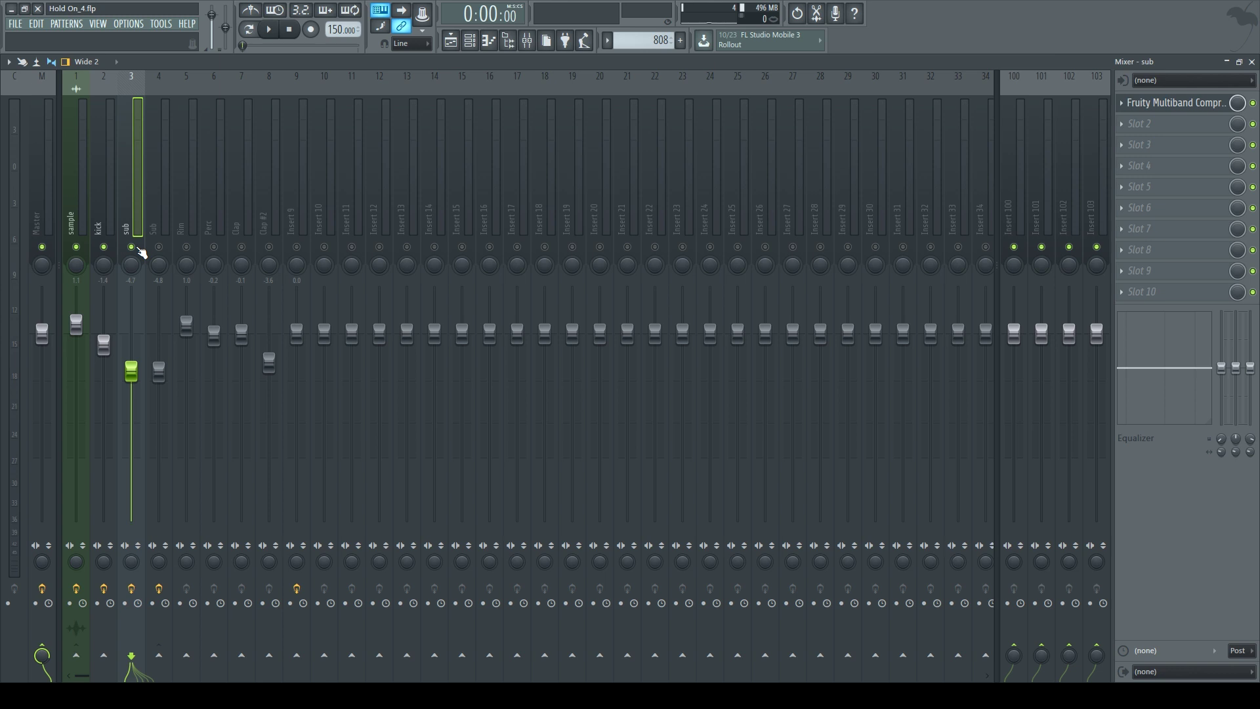
# Step: Route the kick track as a sidechain into the sub insert
pyautogui.click(107, 206)
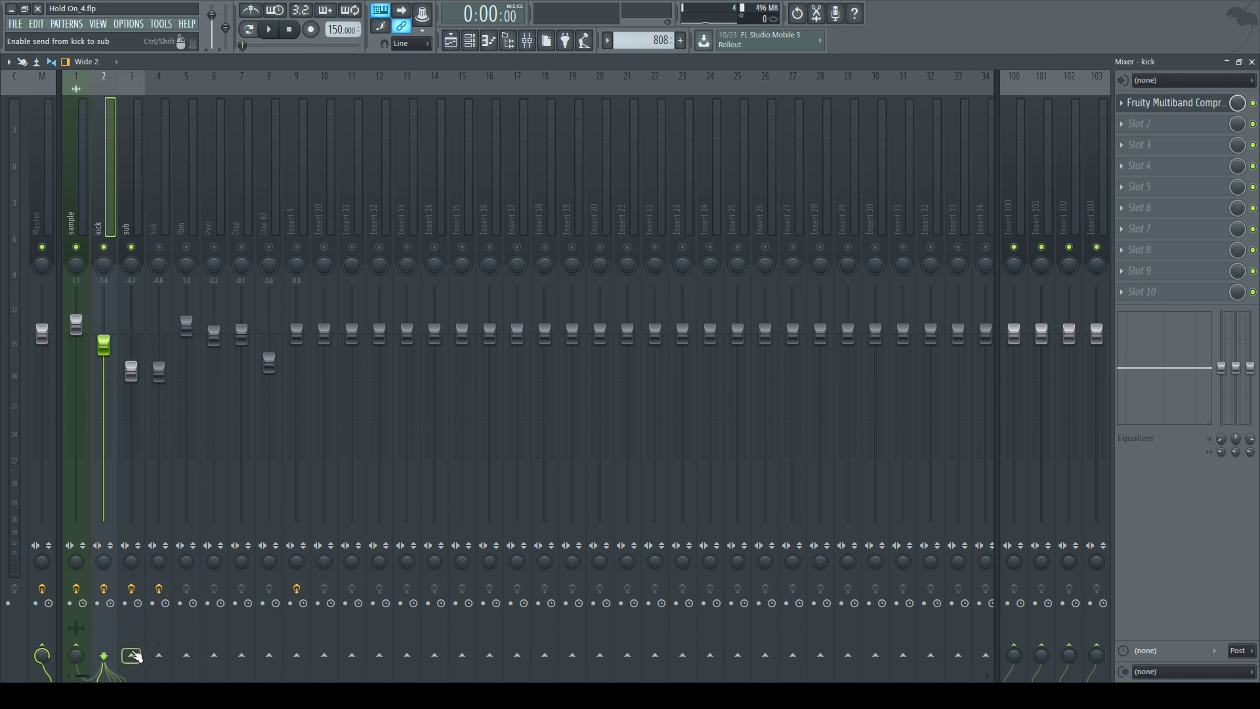
pyautogui.rightClick(131, 654)
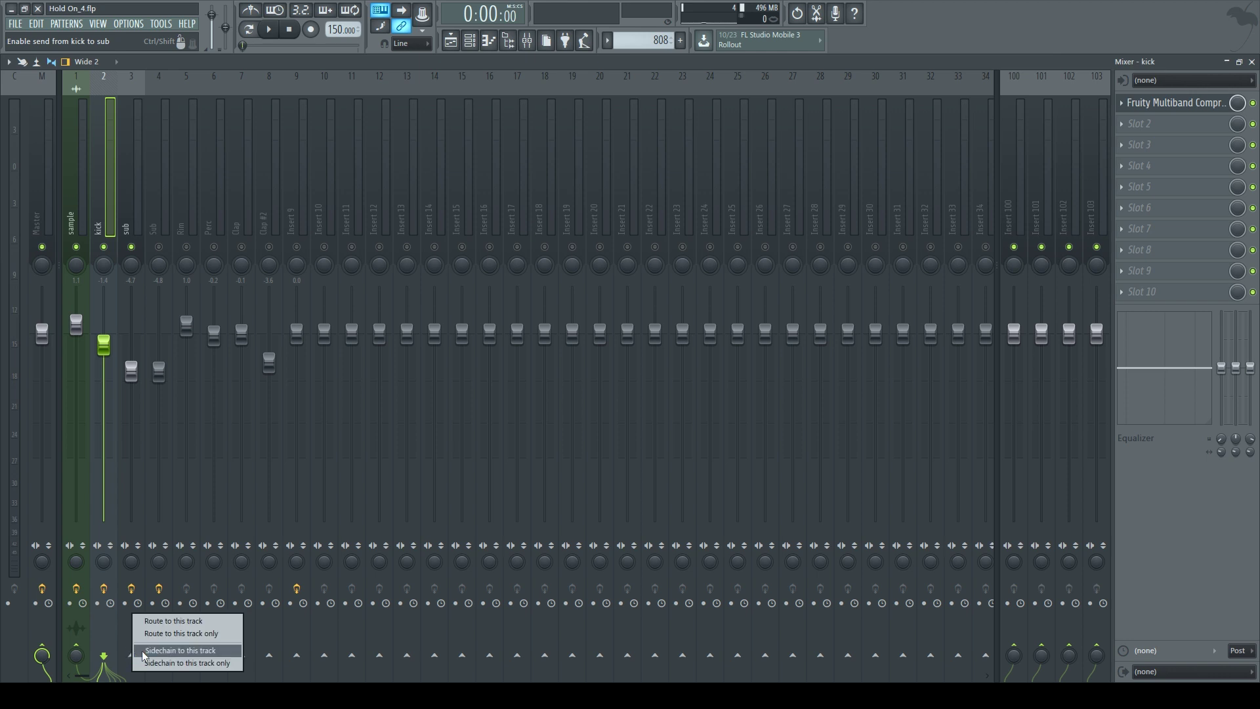
pyautogui.click(143, 650)
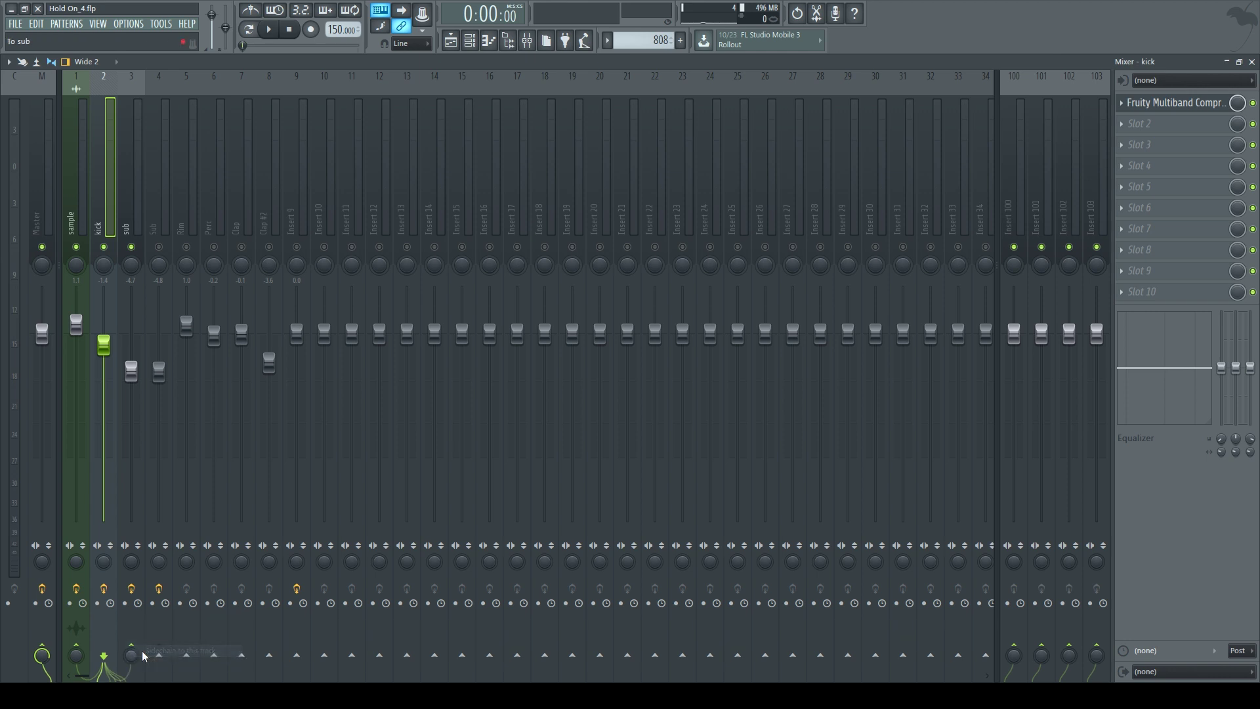
# Step: Load Fruity Limiter into the sub track's second effect slot and reposition its window
pyautogui.click(131, 174)
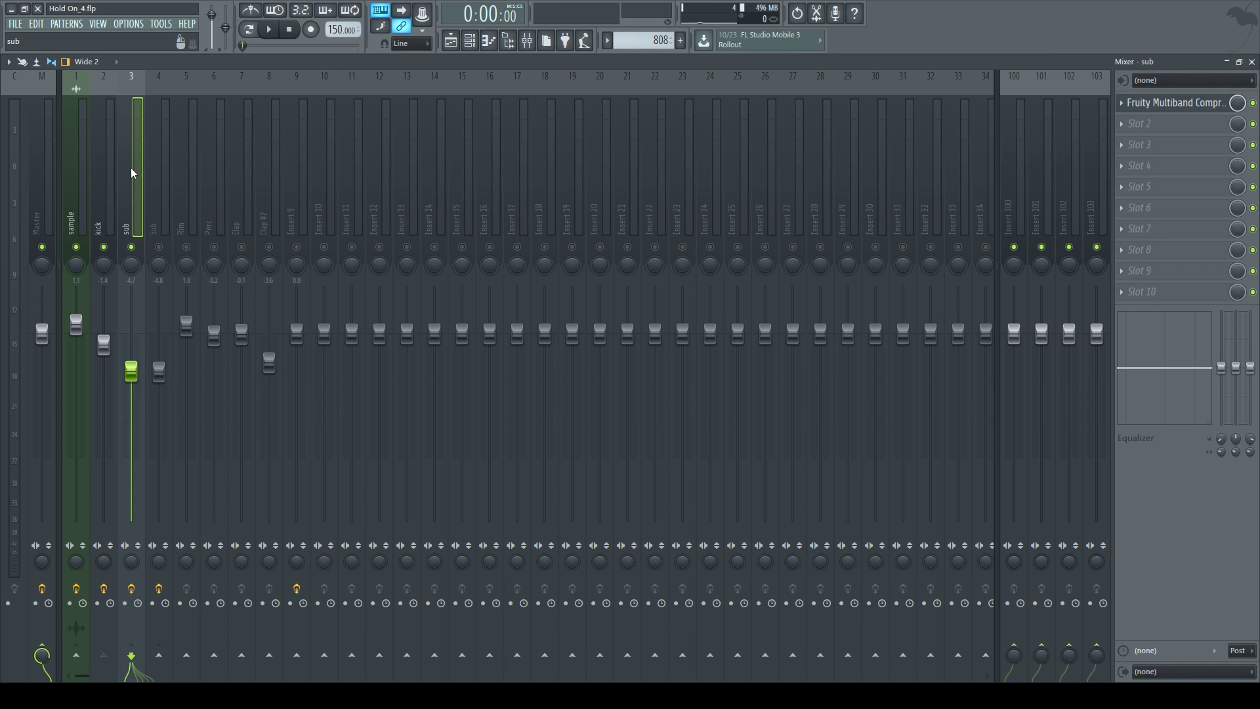
pyautogui.click(1136, 124)
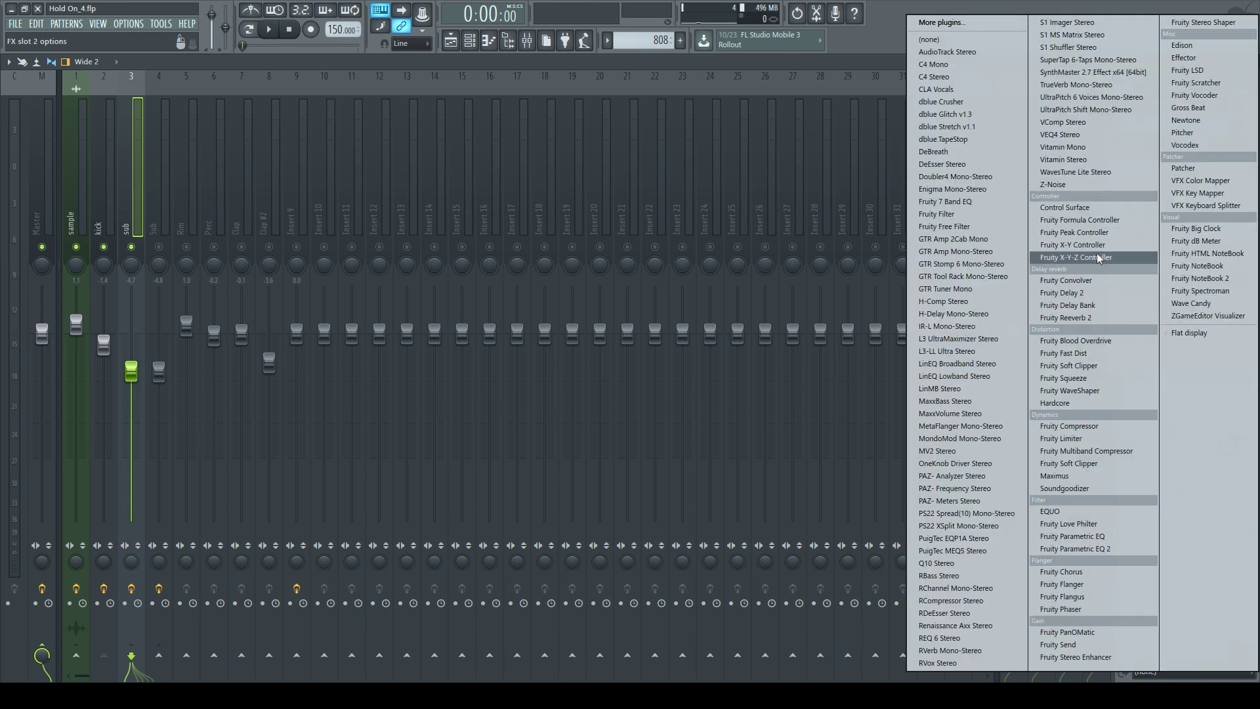
pyautogui.click(1090, 438)
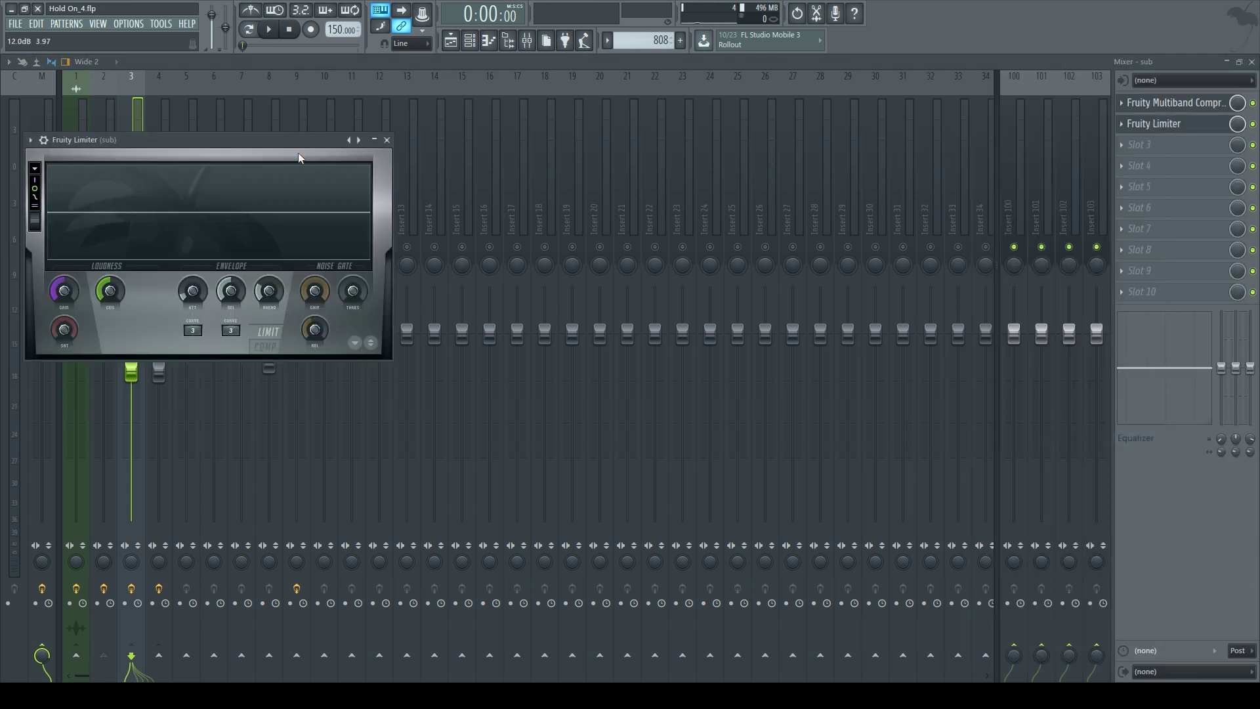
pyautogui.moveTo(282, 140); pyautogui.dragTo(582, 209)
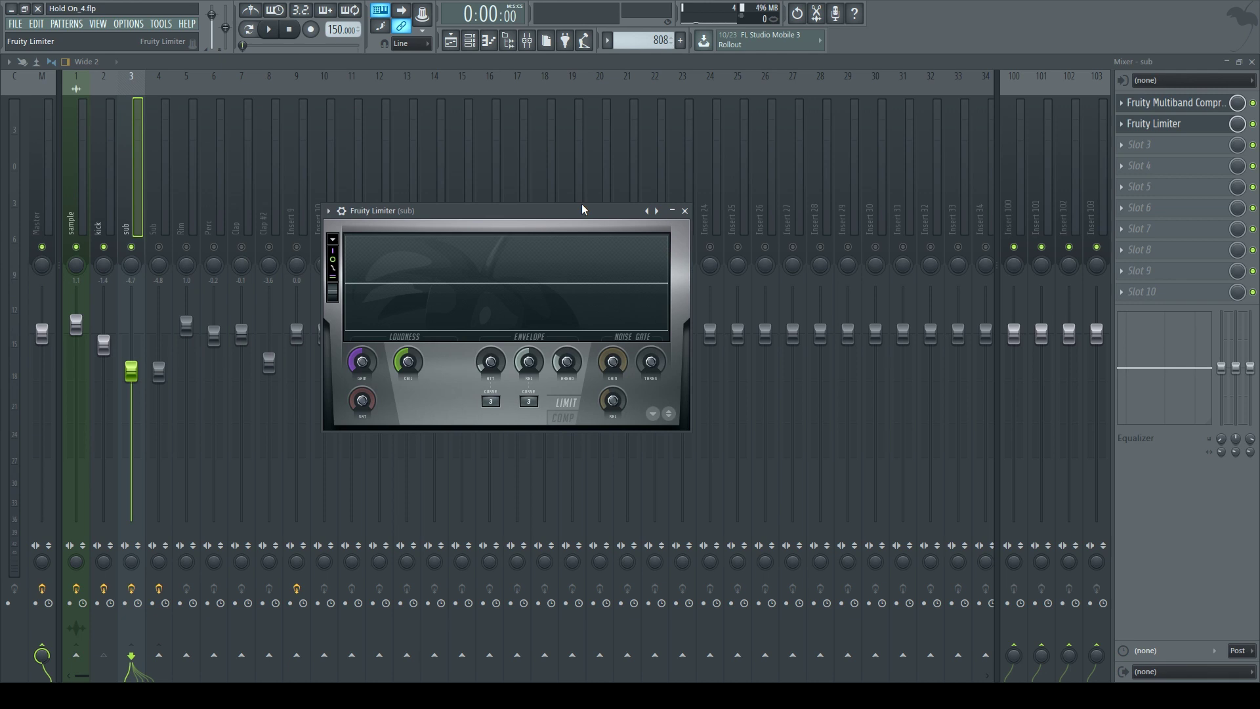
# Step: Apply the 'example' preset to the sub's Fruity Limiter and play to hear the kick ducking
pyautogui.click(329, 211)
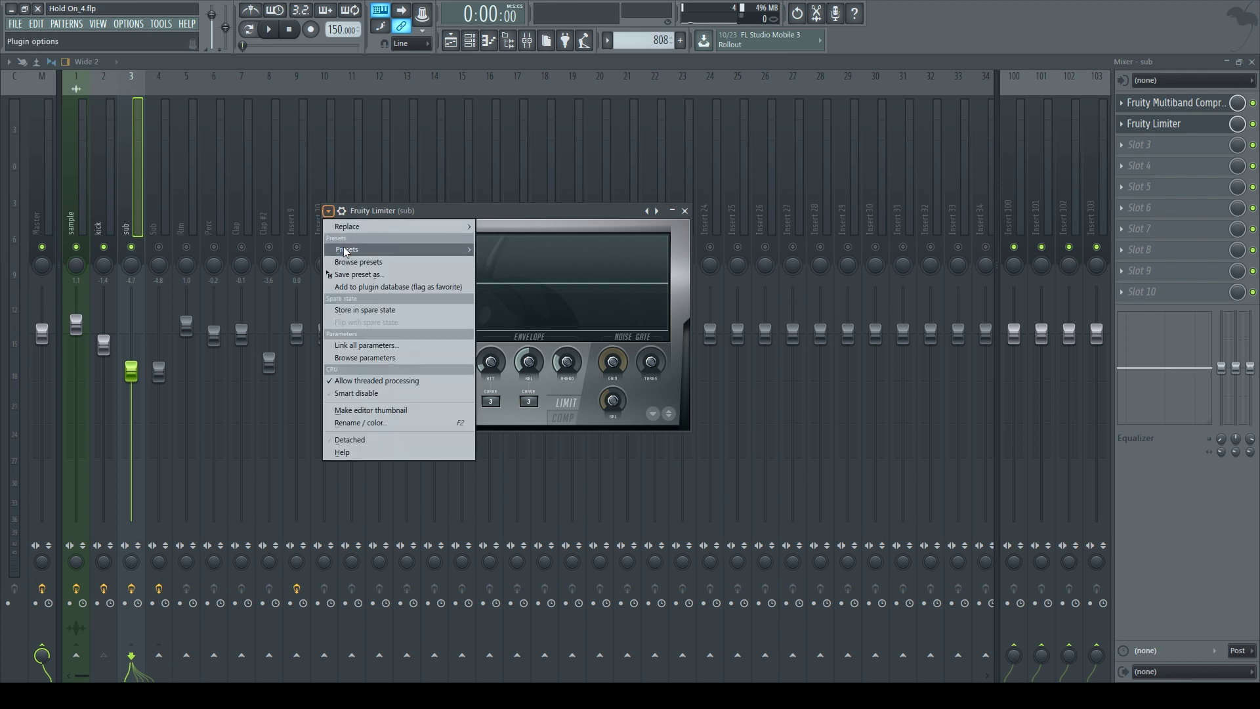
pyautogui.moveTo(378, 251)
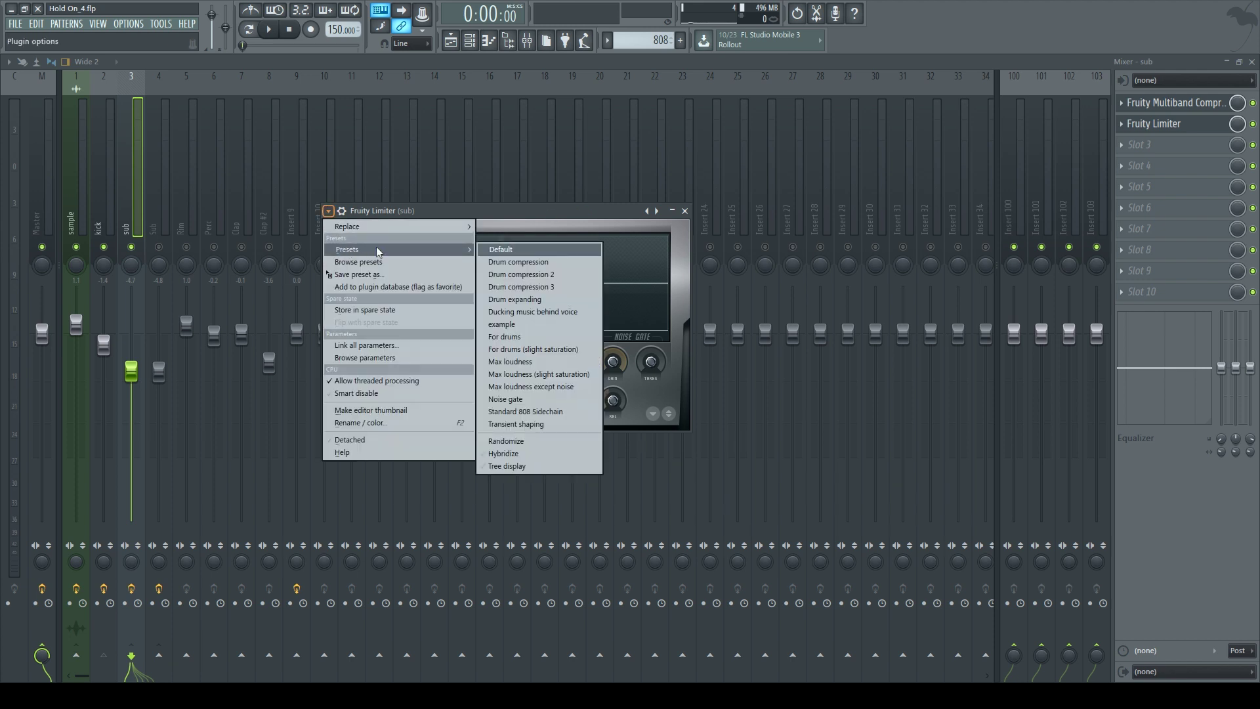
pyautogui.click(538, 325)
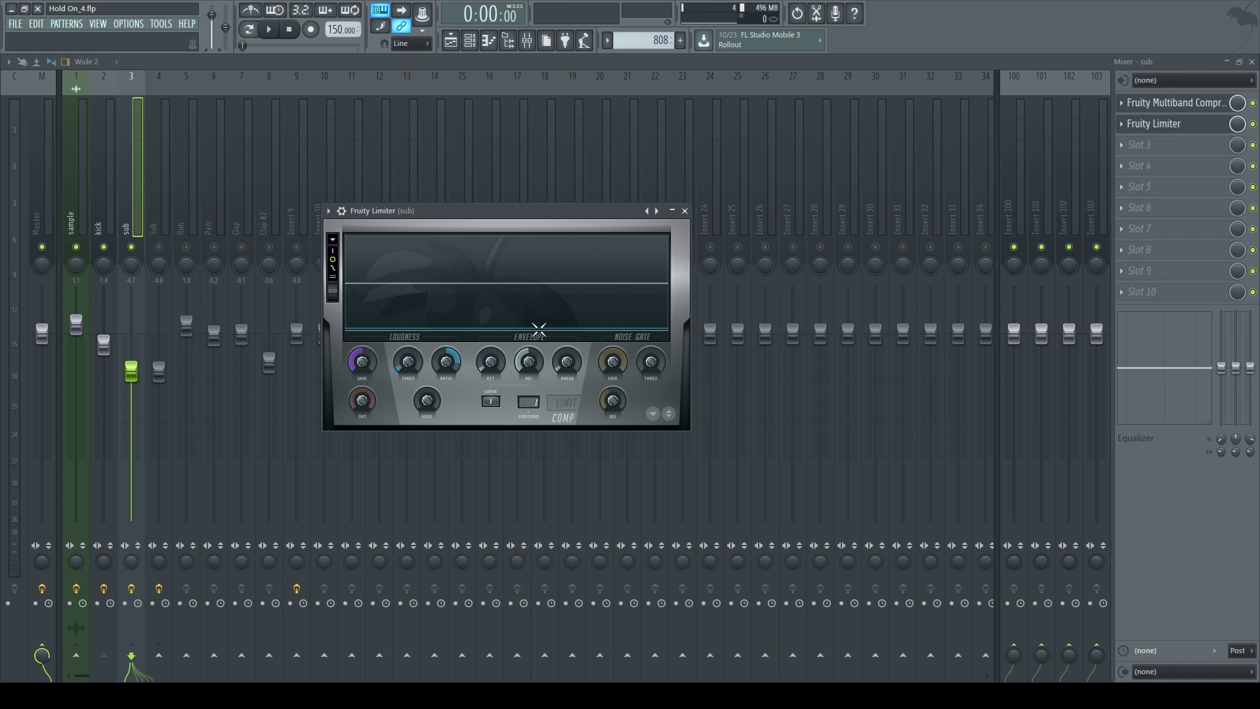
pyautogui.press('space')
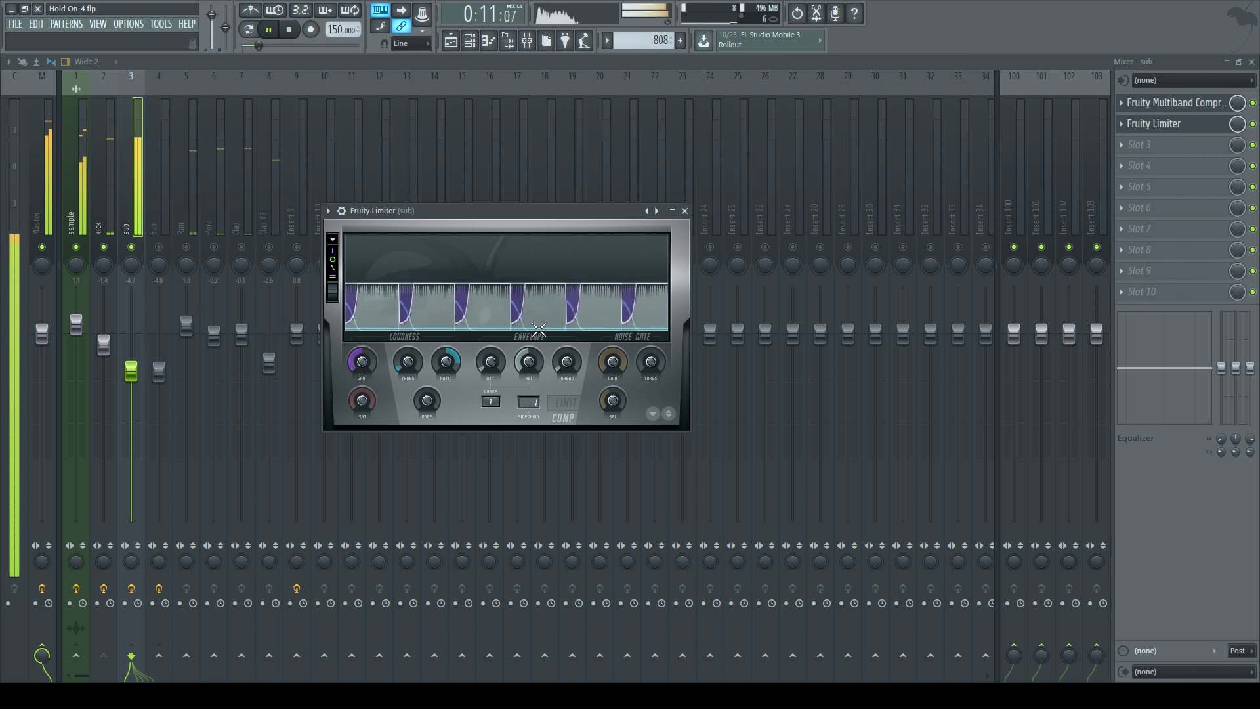
pyautogui.press('space')
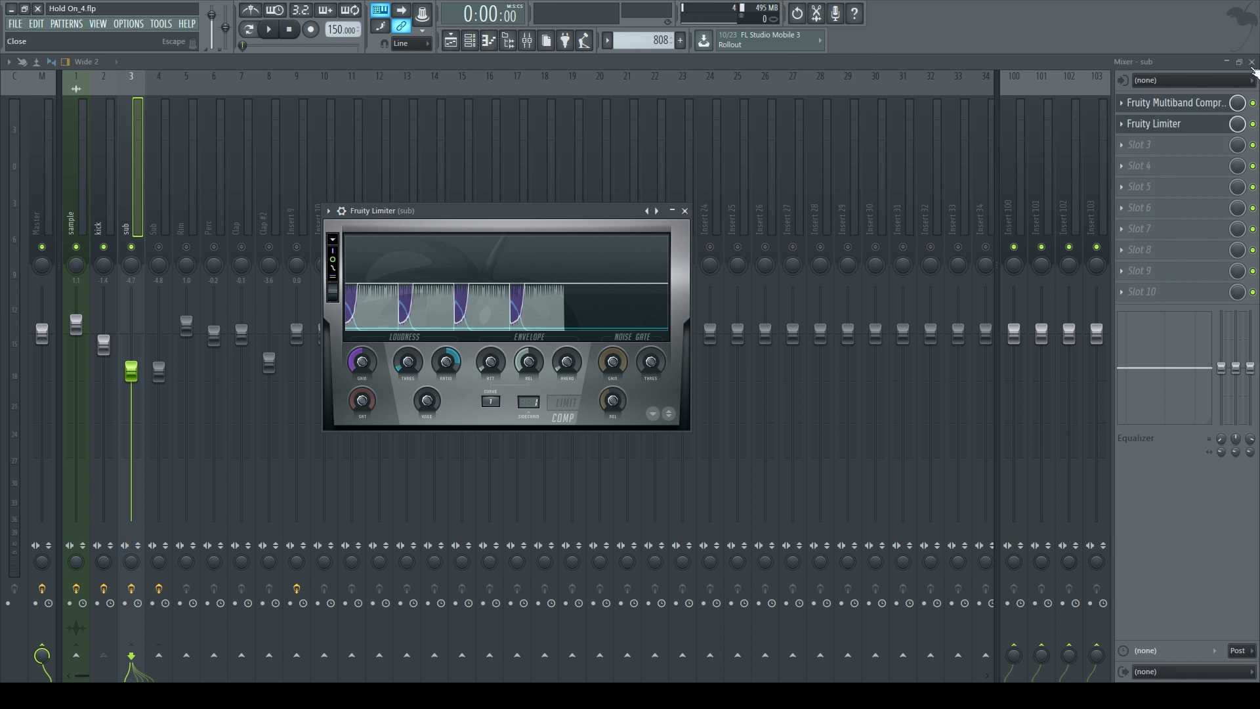
# Step: Open the Knockerz Kick pattern from the channel rack in the piano roll and start playback
pyautogui.press('F5')
pyautogui.press('F5')
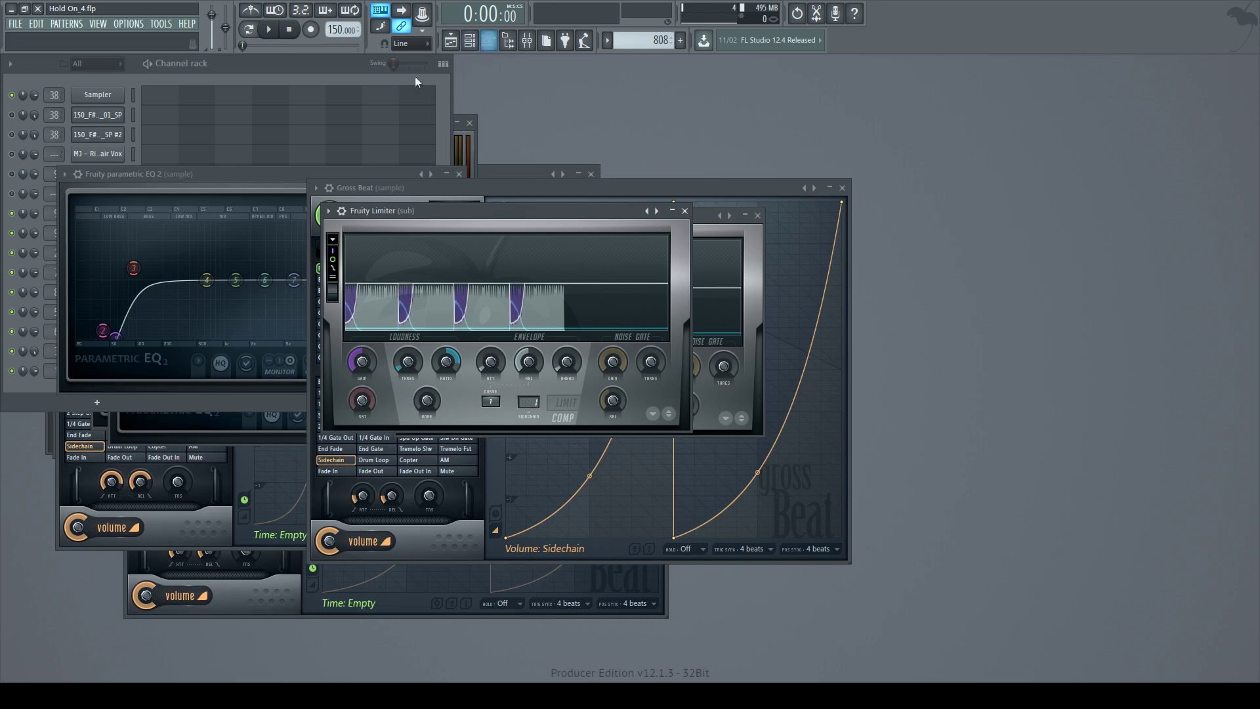
pyautogui.press('F6')
pyautogui.scroll(-1, 646, 41)
pyautogui.scroll(8, 646, 41)
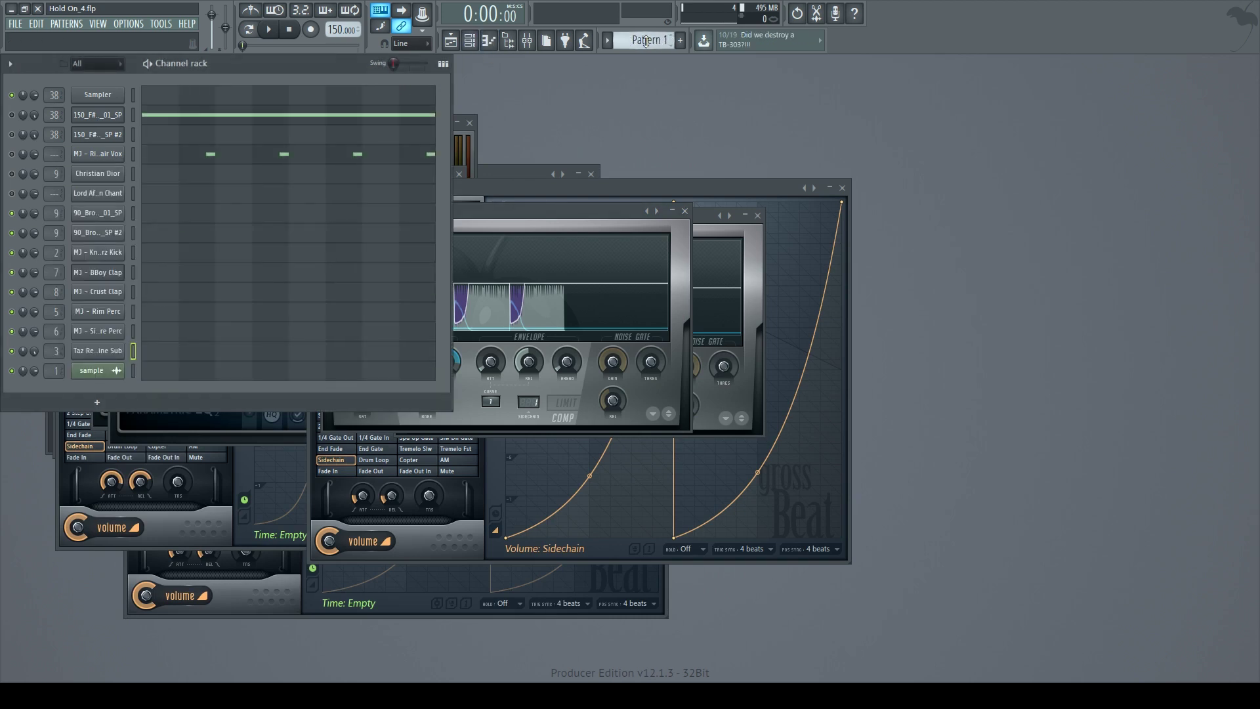
pyautogui.scroll(-2, 646, 40)
pyautogui.press('F7')
pyautogui.press('space')
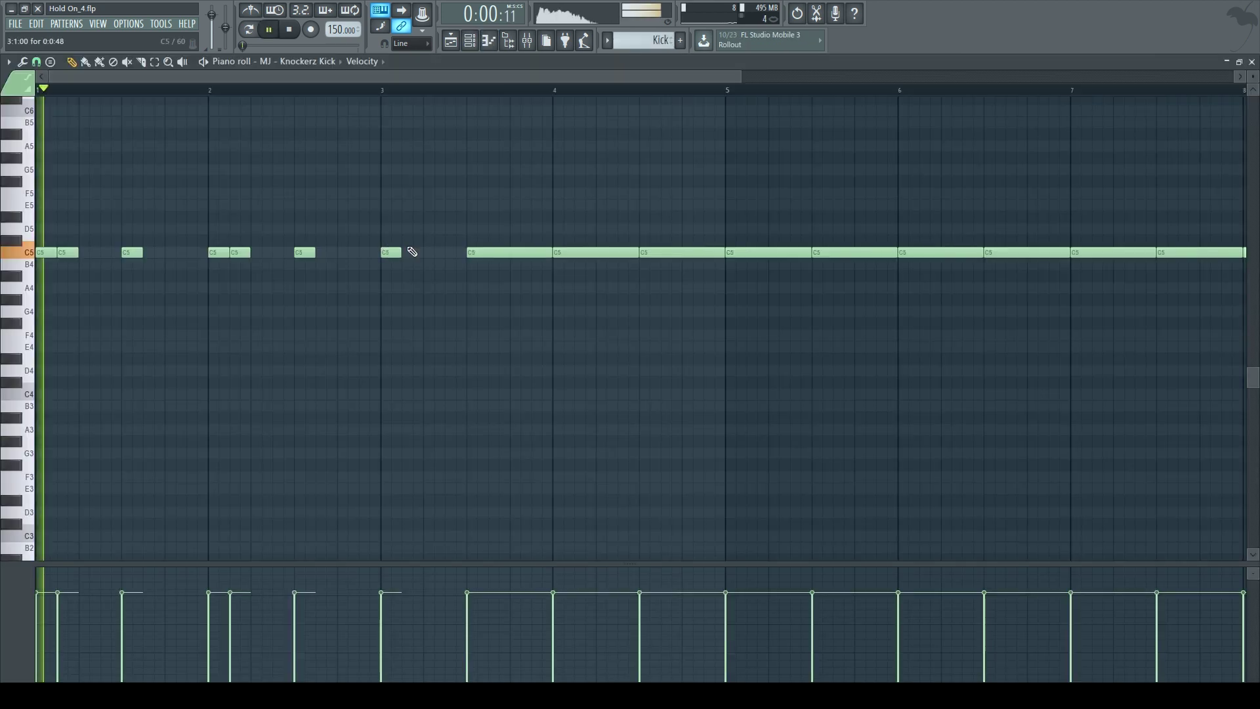
# Step: Replace the long held C5 note with short C5 kick hits through bars 3–4, then play it back
pyautogui.click(407, 253)
pyautogui.moveTo(486, 215); pyautogui.dragTo(464, 259)
pyautogui.rightClick(556, 254)
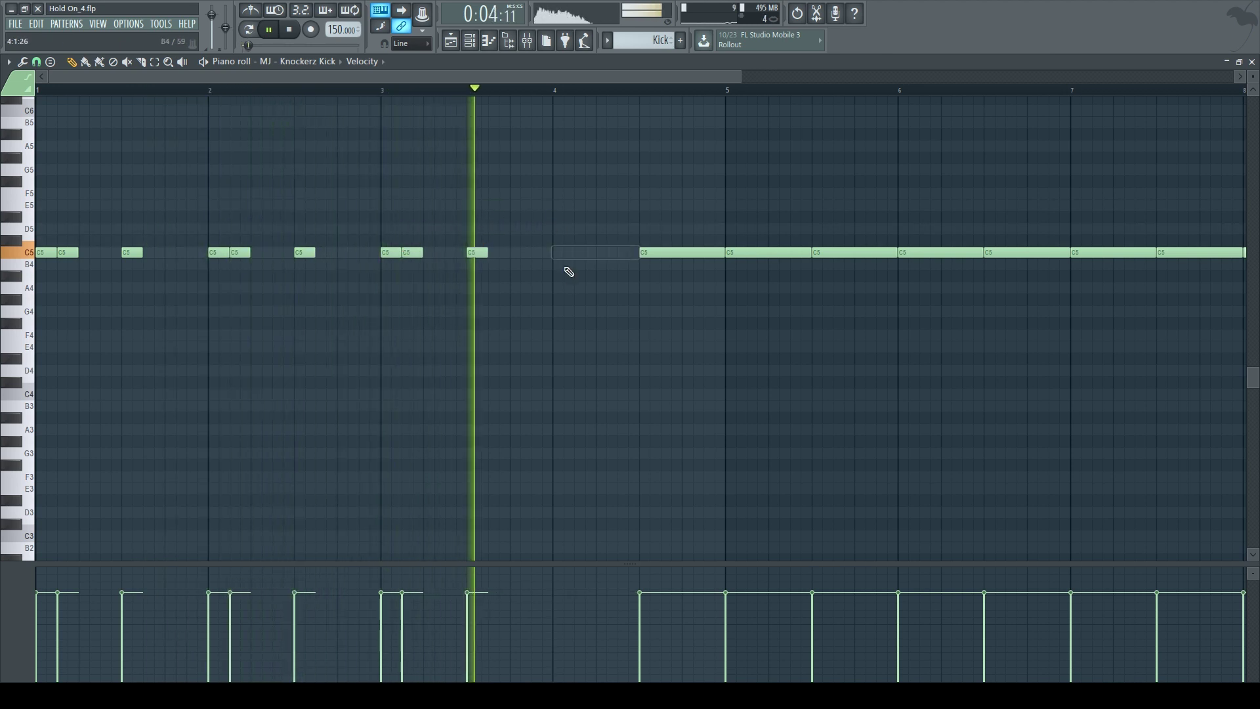
pyautogui.click(550, 255)
pyautogui.press('space')
pyautogui.moveTo(617, 241); pyautogui.dragTo(617, 258)
pyautogui.press('space')
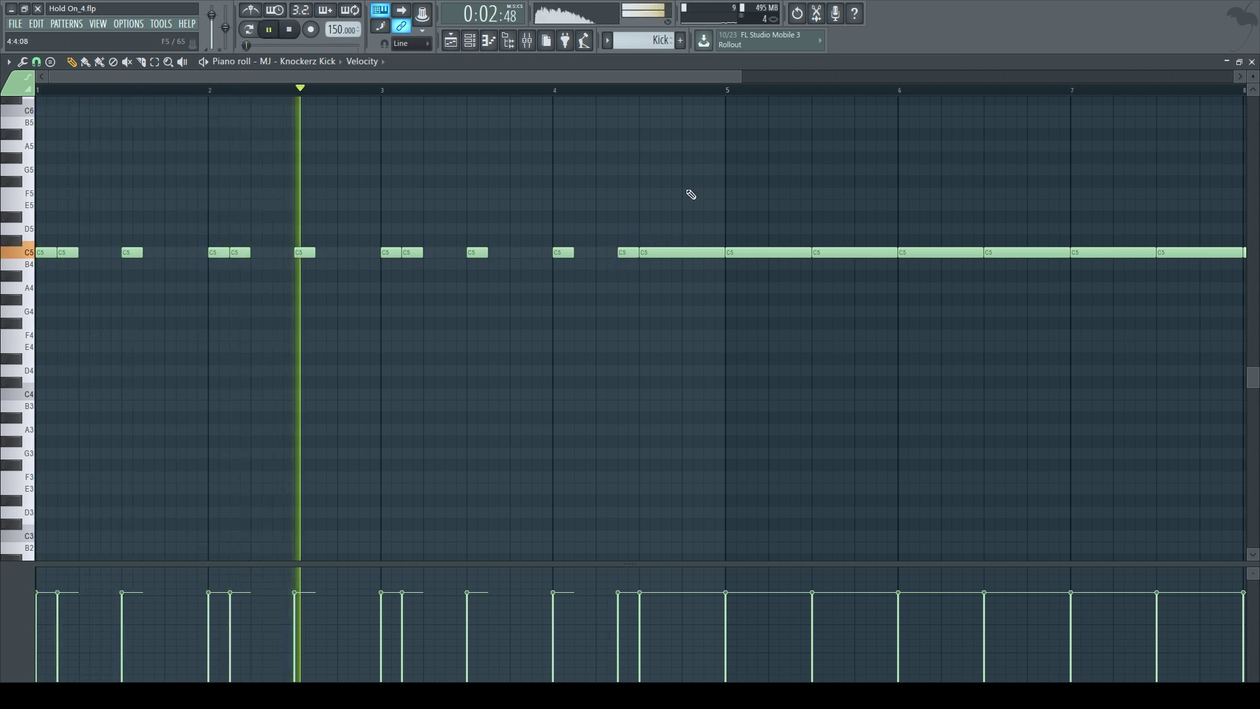
pyautogui.press('space')
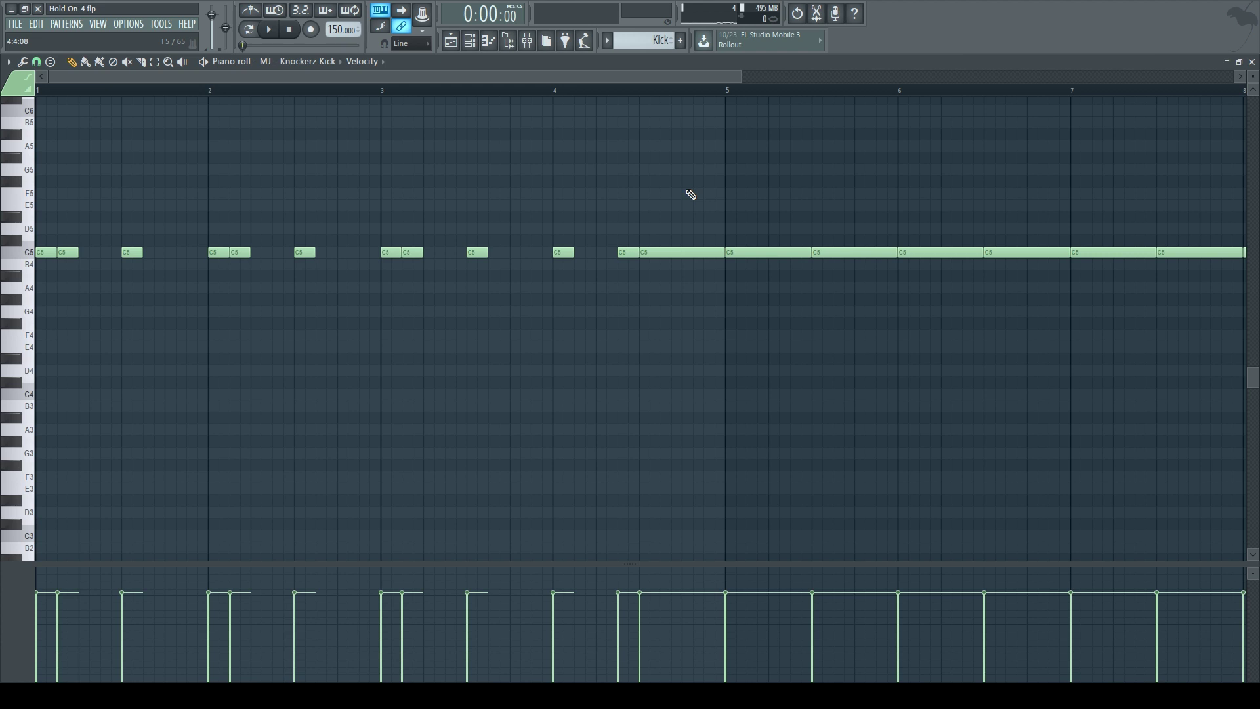
# Step: Open the Fruity Limiter windows on both the sample and sub mixer inserts
pyautogui.click(527, 41)
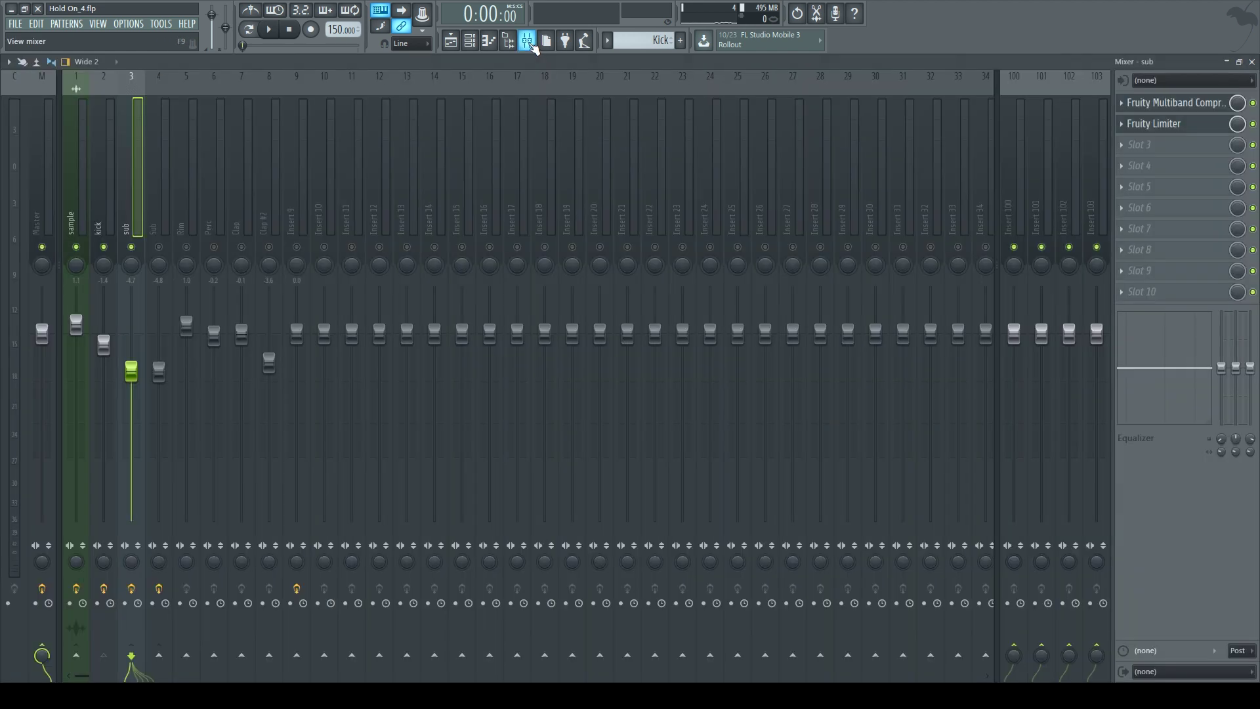
pyautogui.click(79, 210)
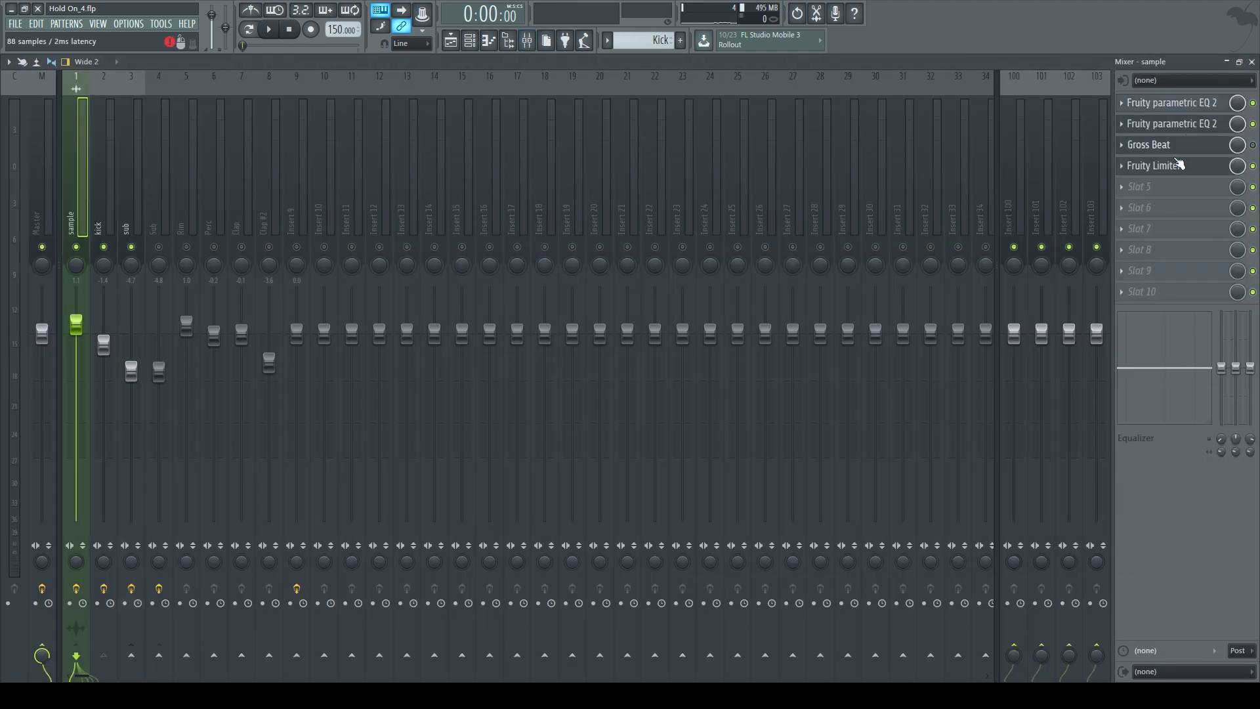
pyautogui.click(1174, 166)
pyautogui.click(103, 219)
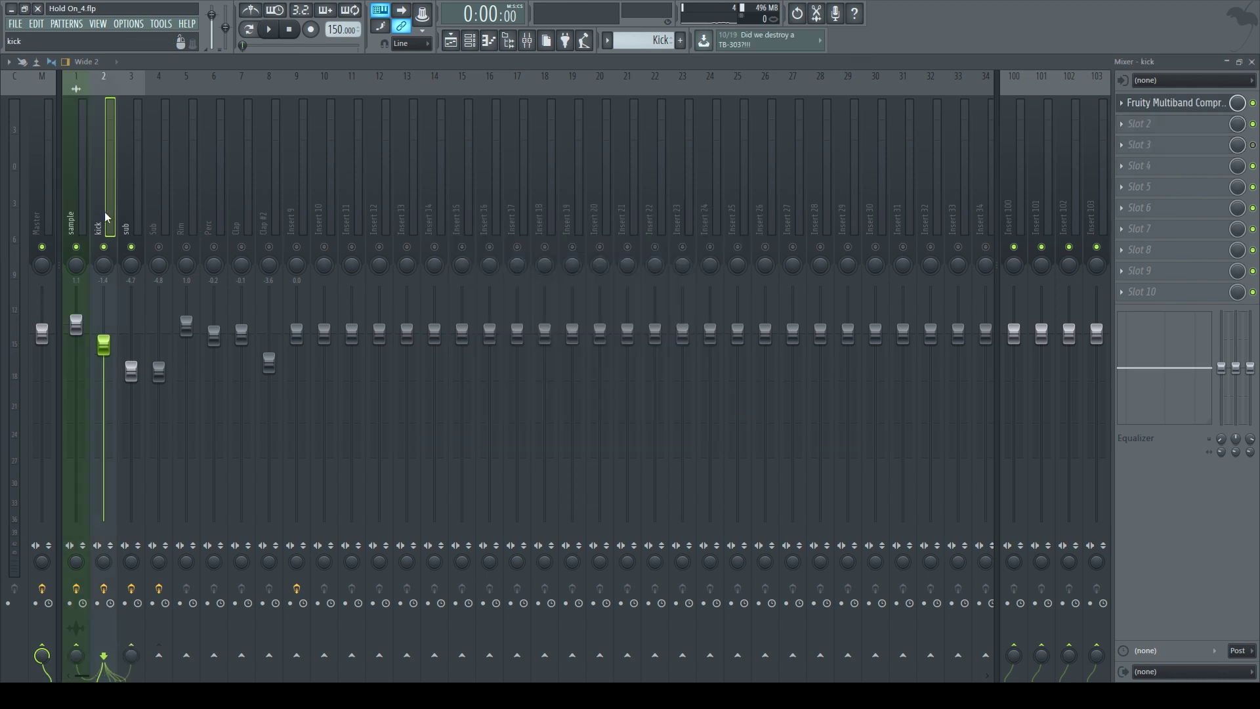
pyautogui.click(131, 214)
pyautogui.click(1156, 123)
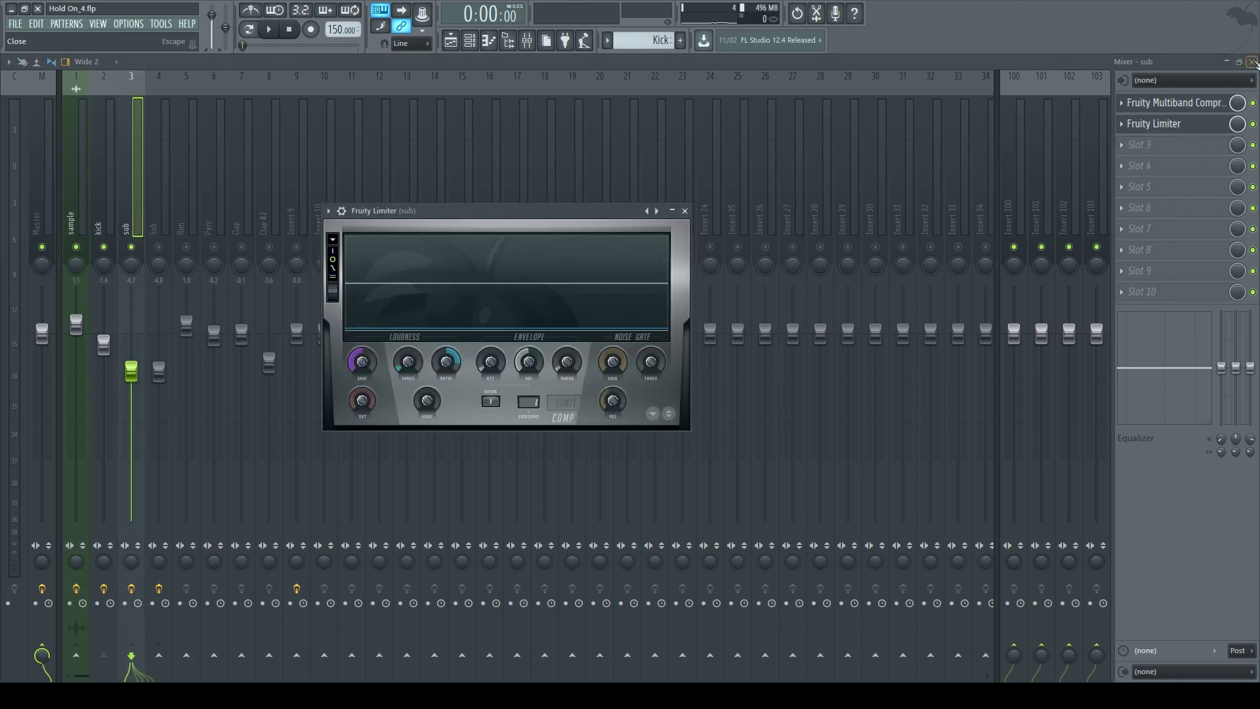
# Step: Close the mixer, arrange both limiter windows side by side, and play to compare their ducking
pyautogui.click(1252, 61)
pyautogui.moveTo(604, 214); pyautogui.dragTo(318, 308)
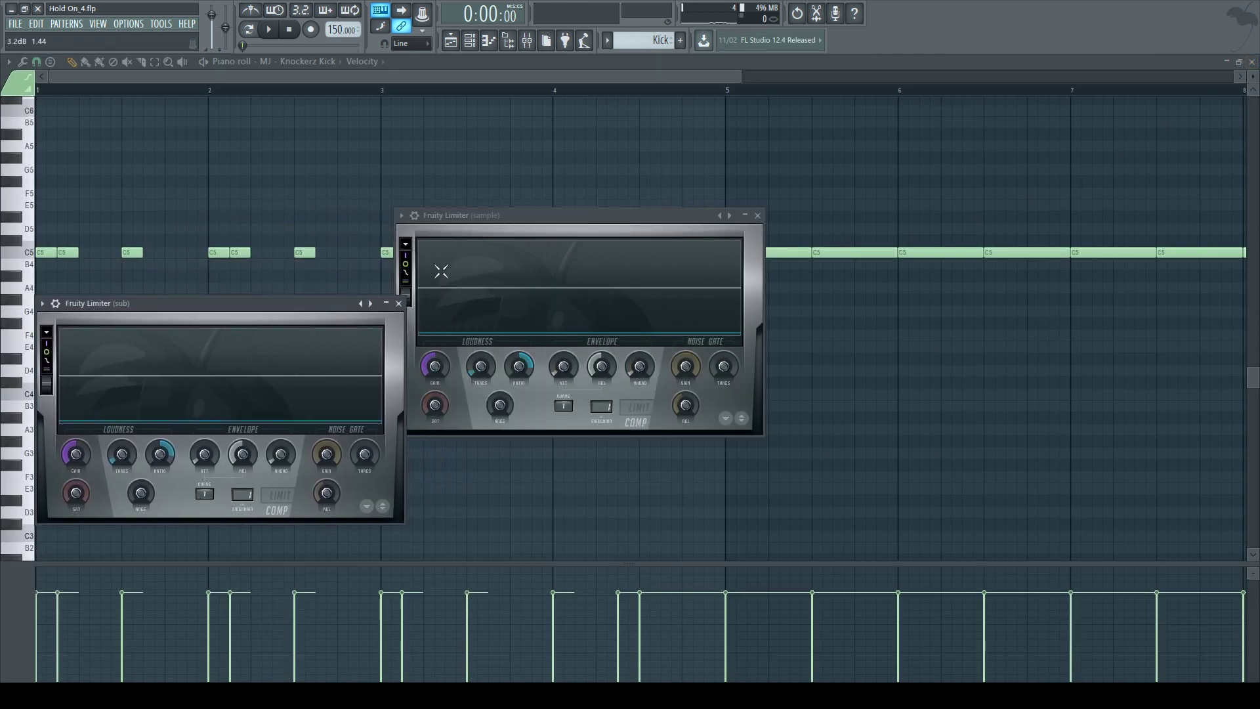
pyautogui.moveTo(557, 220); pyautogui.dragTo(626, 290)
pyautogui.press('space')
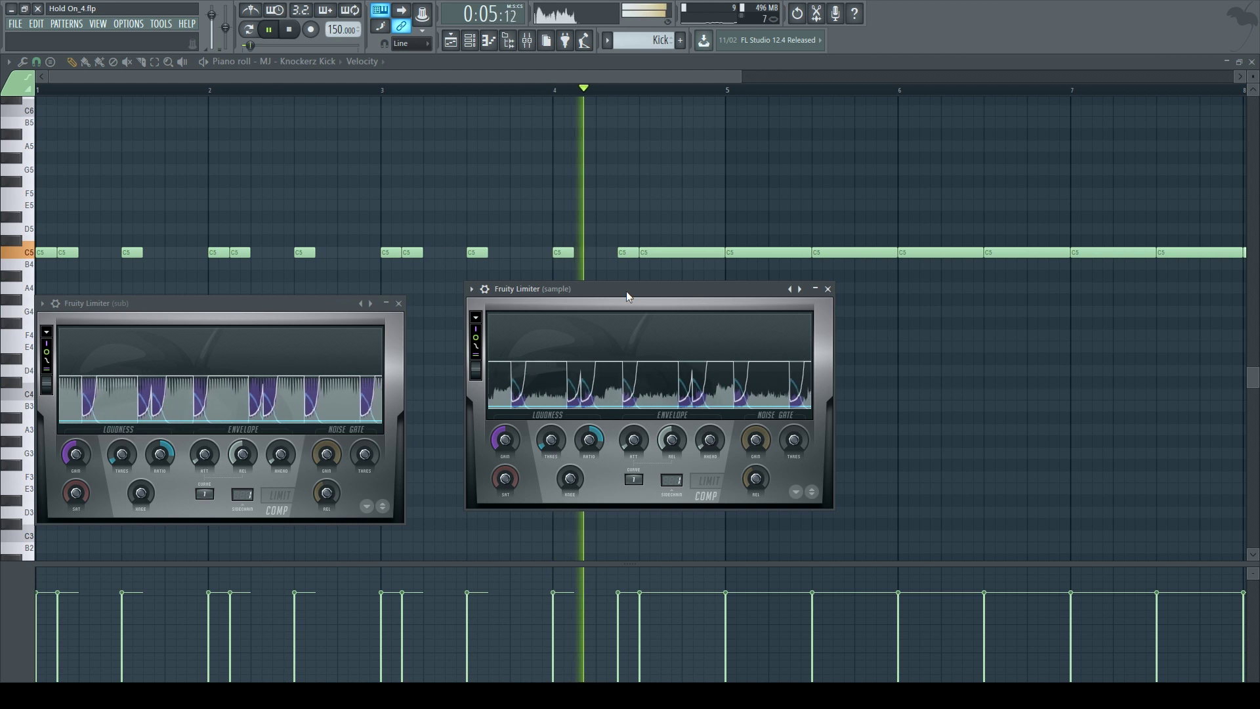
pyautogui.press('space')
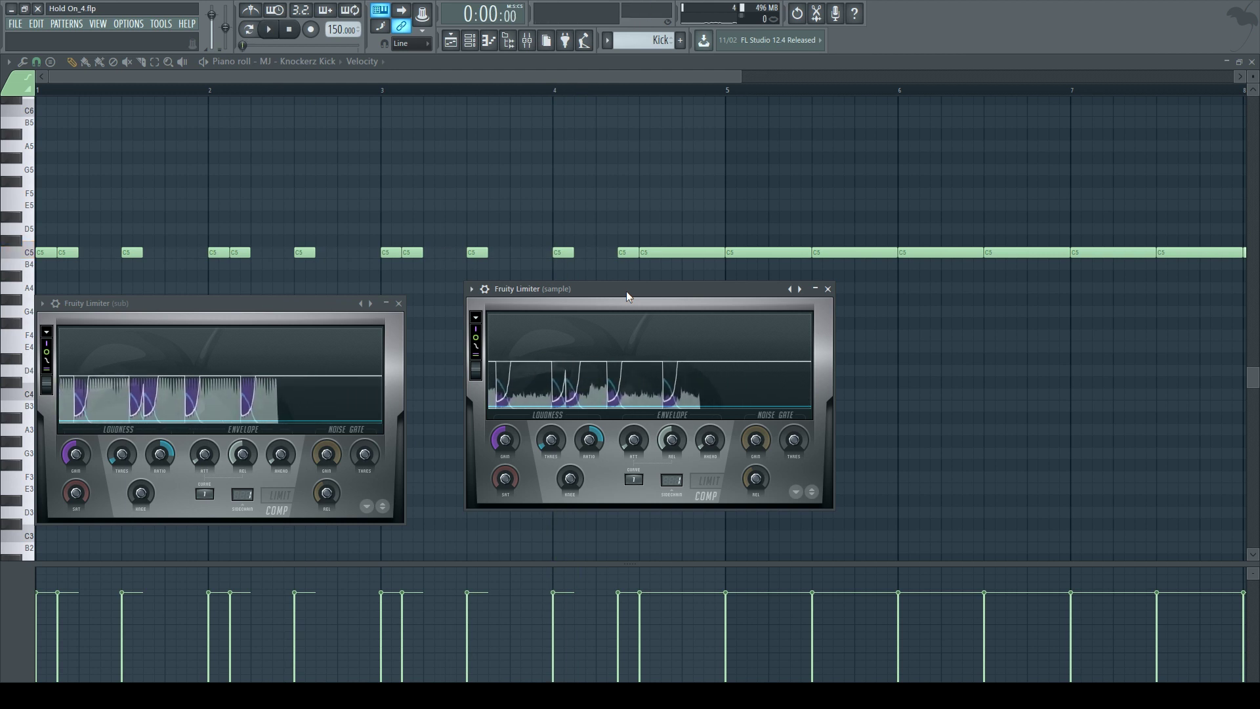